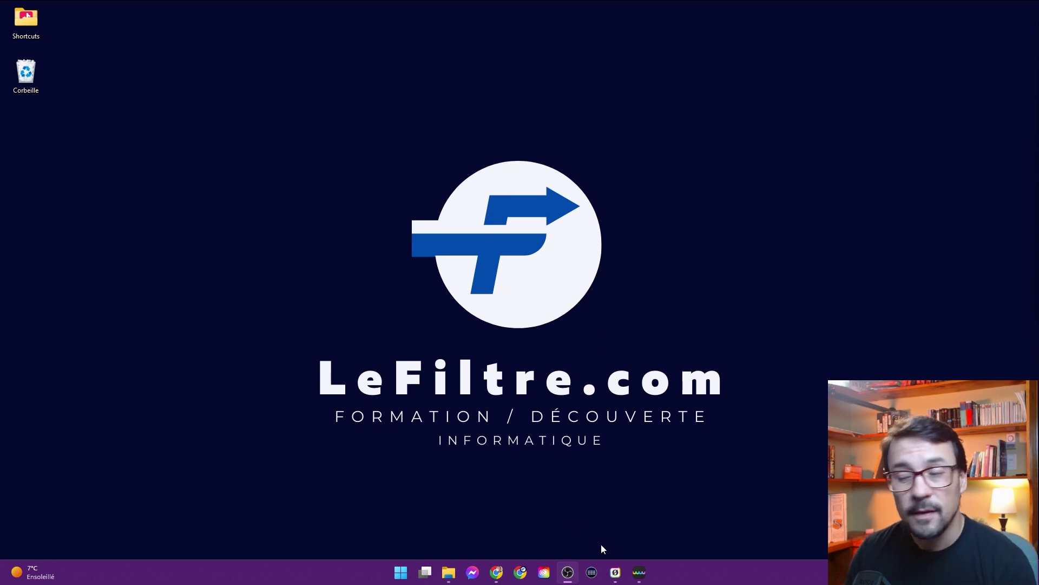
Switch to UPDF and open the recent file samplePDF
{"action": "left_click", "coordinate": [638, 573]}
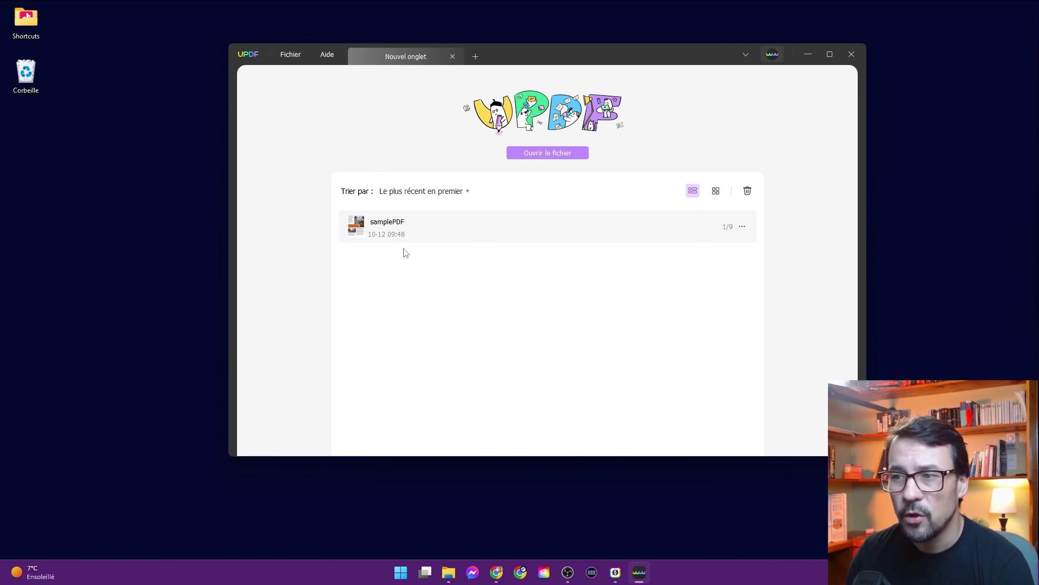
{"action": "left_click", "coordinate": [715, 191]}
{"action": "left_click", "coordinate": [693, 190]}
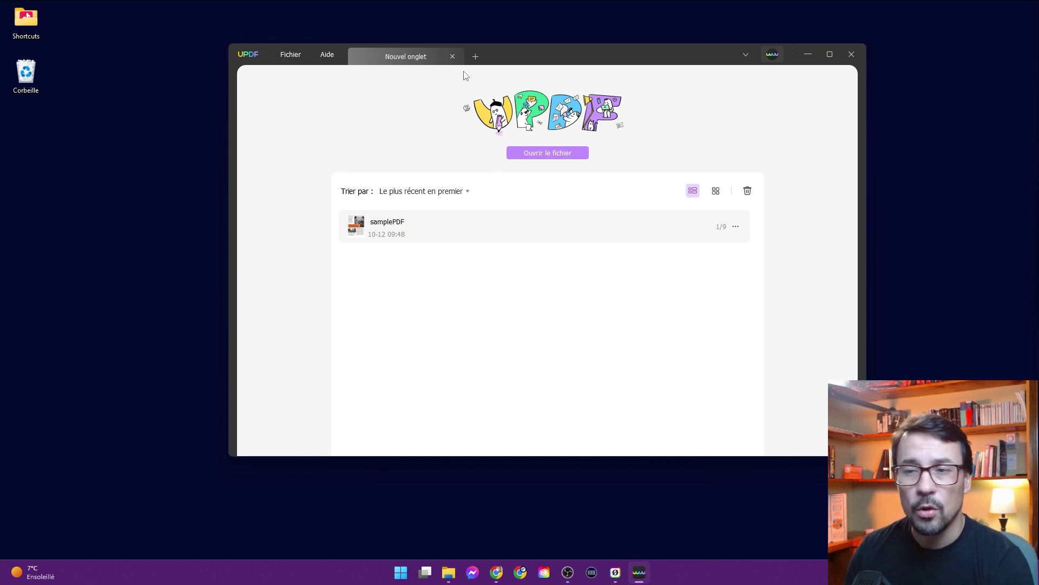
{"action": "left_click", "coordinate": [421, 238]}
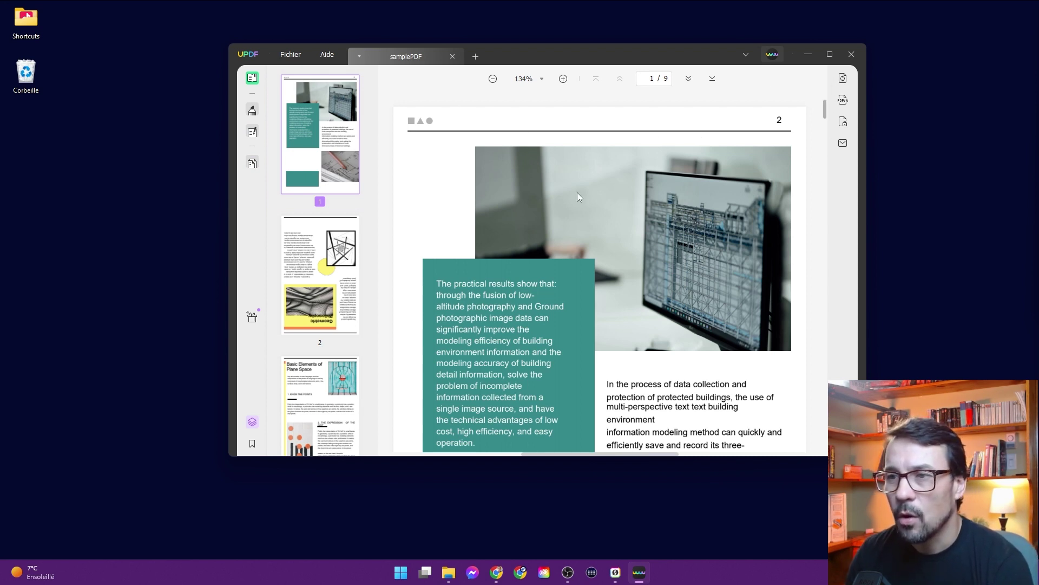
Adjust the zoom of the document page to 119%
{"action": "left_click", "coordinate": [492, 79]}
{"action": "left_click", "coordinate": [493, 79]}
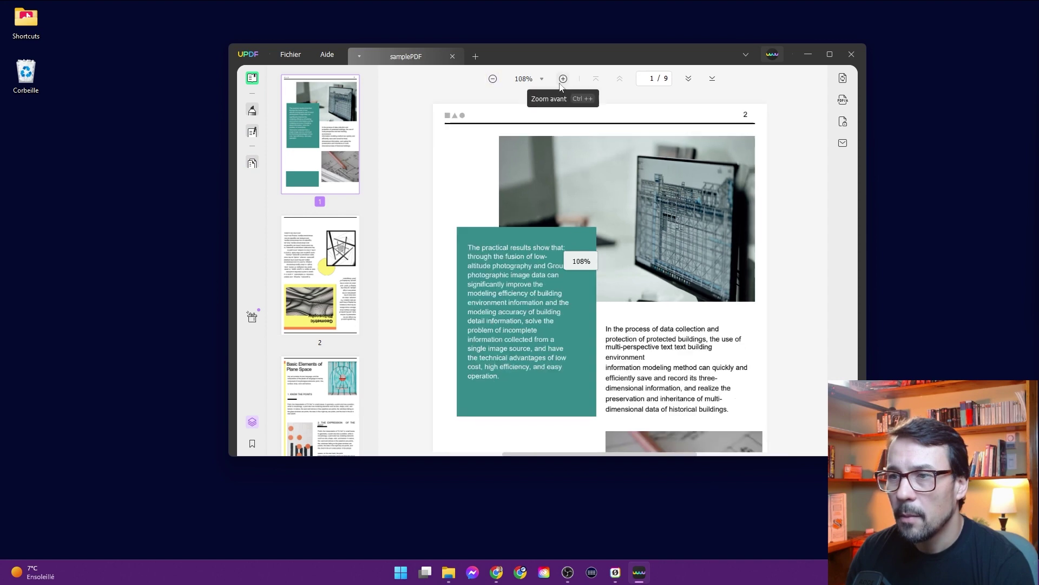
{"action": "left_click", "coordinate": [563, 78]}
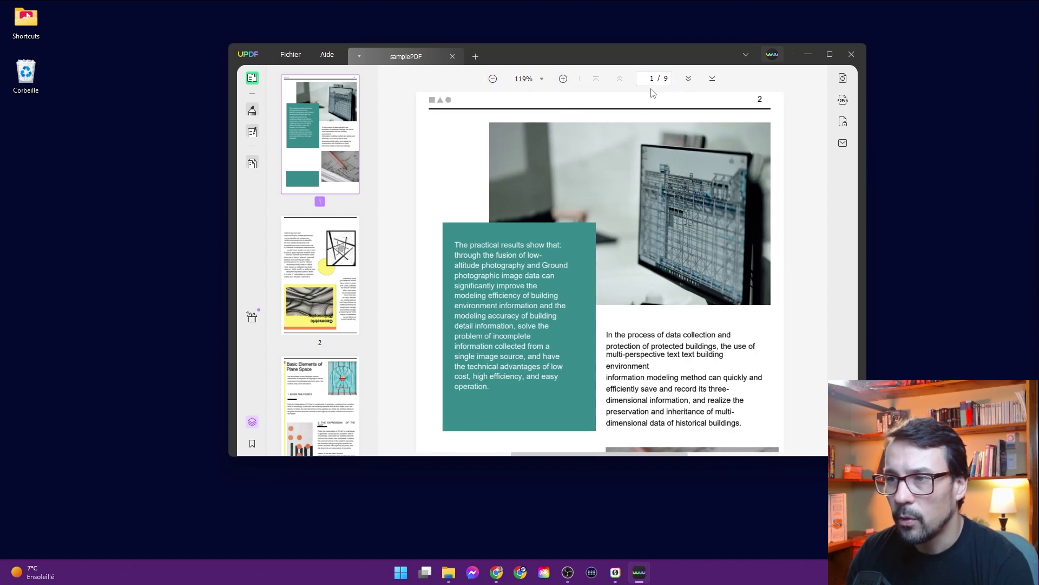
Browse the page thumbnails and display page 8, the article on the benefits of pets
{"action": "scroll", "coordinate": [327, 177], "scroll_direction": "down", "scroll_amount": 3}
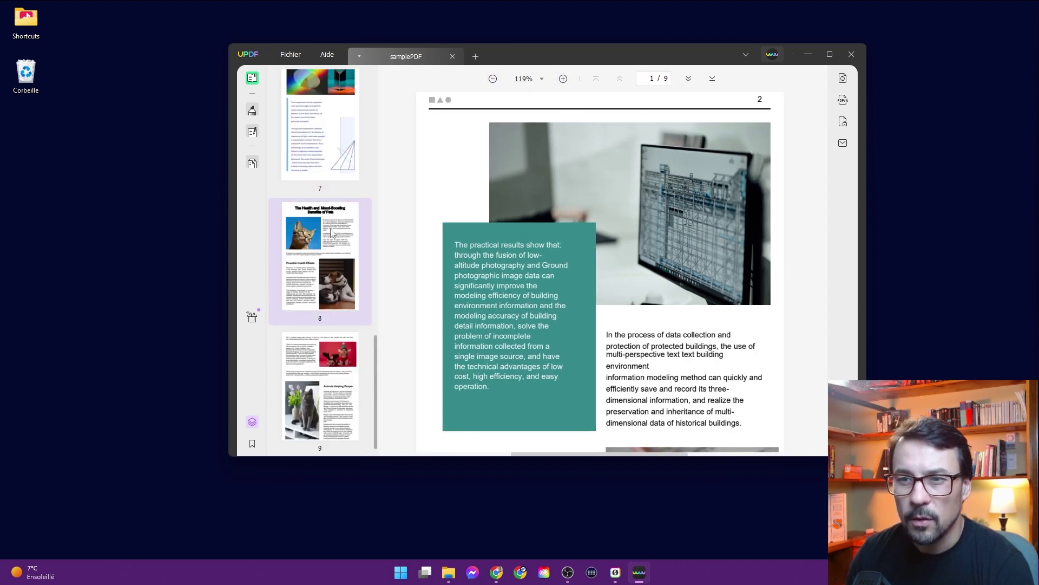
{"action": "left_click", "coordinate": [332, 183]}
{"action": "left_click", "coordinate": [334, 336]}
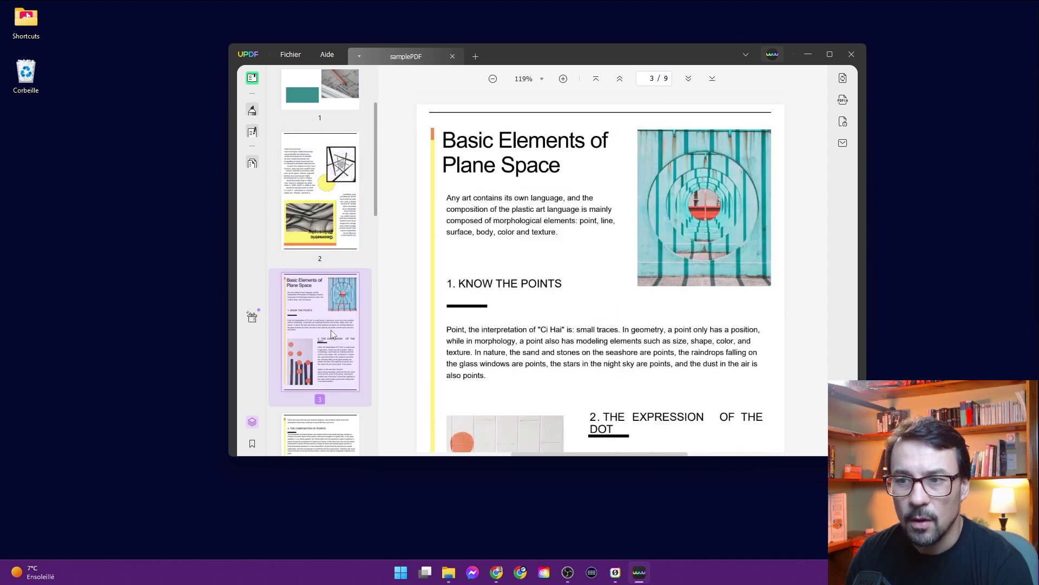
{"action": "scroll", "coordinate": [334, 335], "scroll_direction": "down", "scroll_amount": 10}
{"action": "left_click", "coordinate": [325, 379]}
{"action": "scroll", "coordinate": [325, 282], "scroll_direction": "up", "scroll_amount": 10}
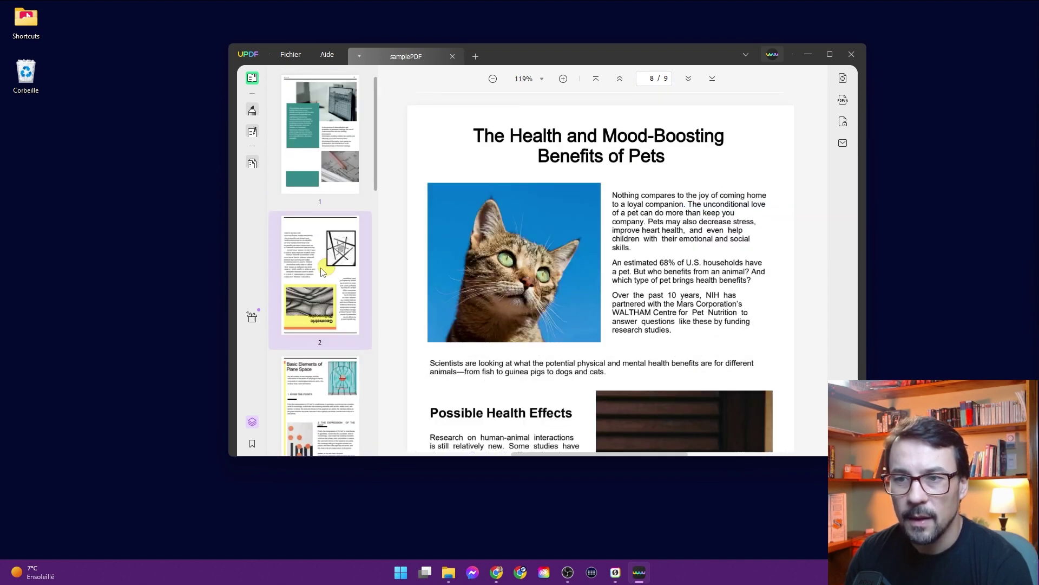
View the document's bookmark list and return to the page thumbnails
{"action": "left_click", "coordinate": [252, 444]}
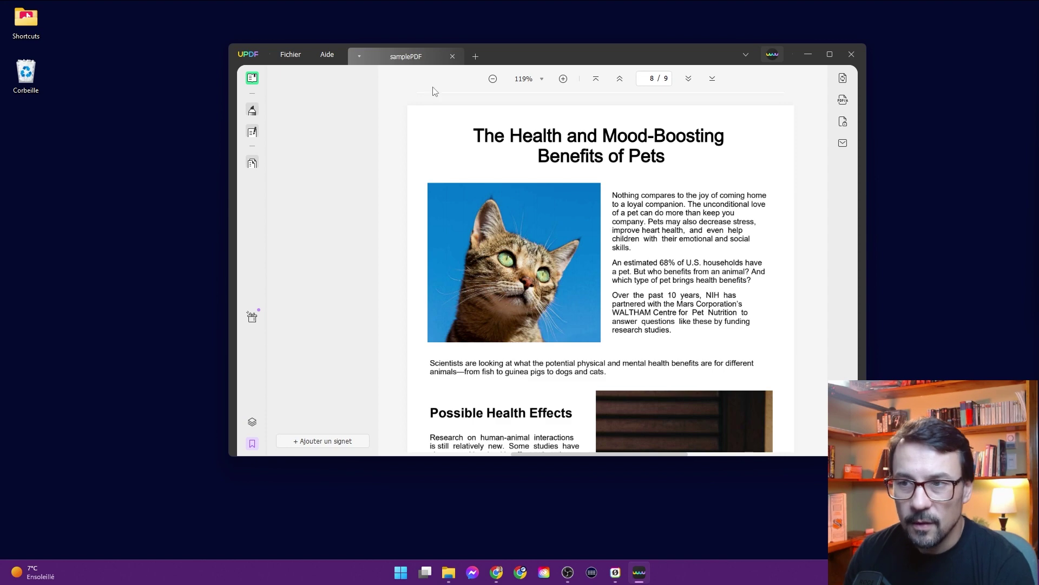
{"action": "scroll", "coordinate": [737, 238], "scroll_direction": "down", "scroll_amount": 4}
{"action": "scroll", "coordinate": [631, 263], "scroll_direction": "up", "scroll_amount": 4}
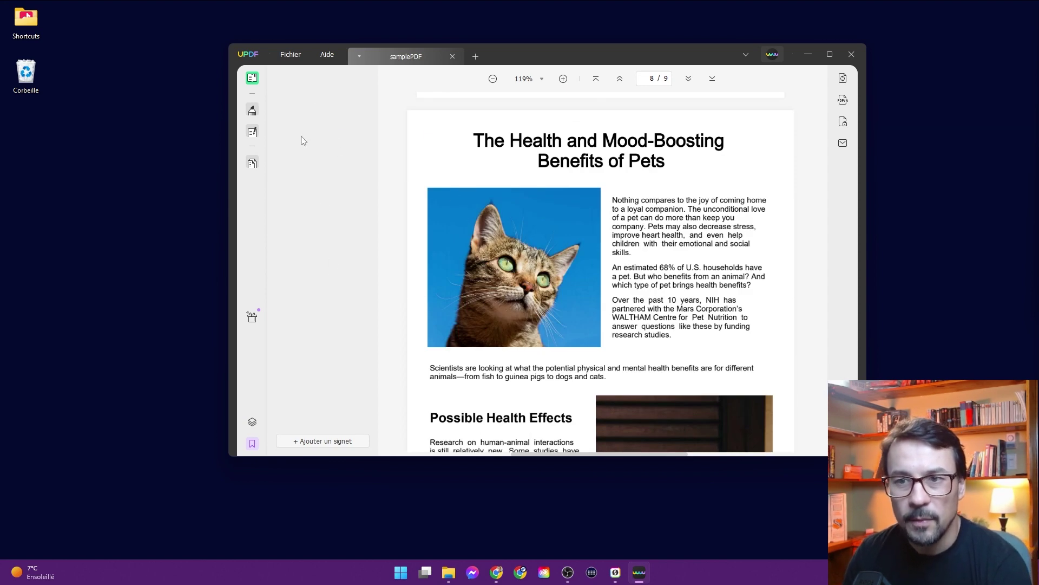
{"action": "left_click", "coordinate": [252, 422]}
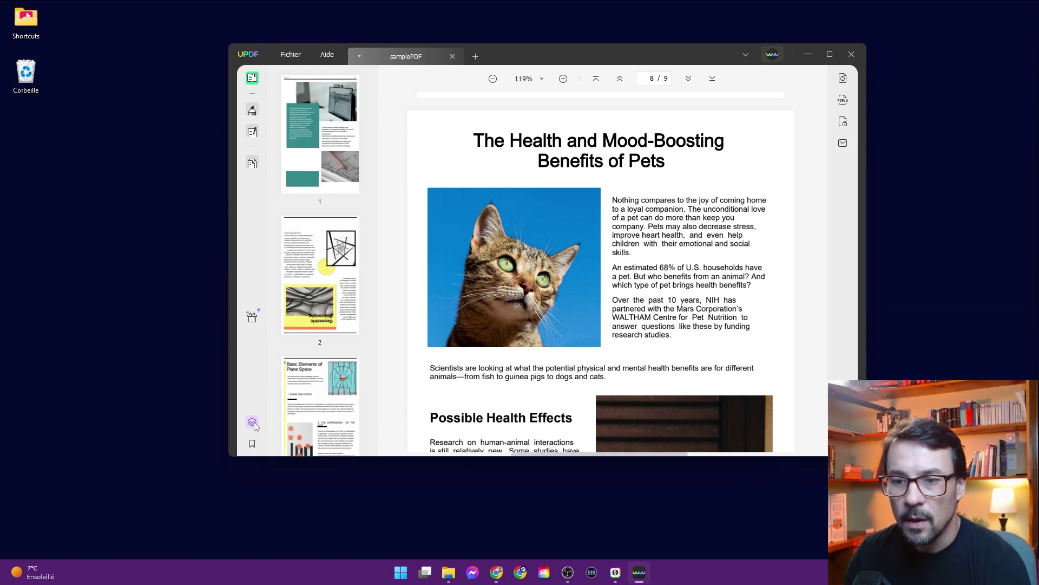
Highlight in yellow the passage from "a loyal companion" to "heart health" in page 8's first paragraph
{"action": "left_click", "coordinate": [252, 111]}
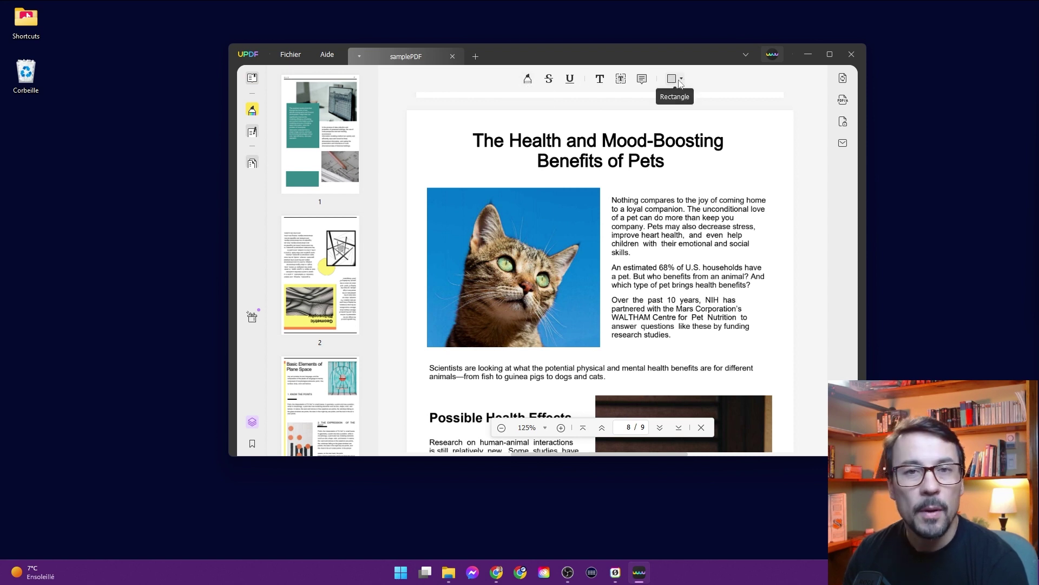
{"action": "left_click", "coordinate": [528, 81]}
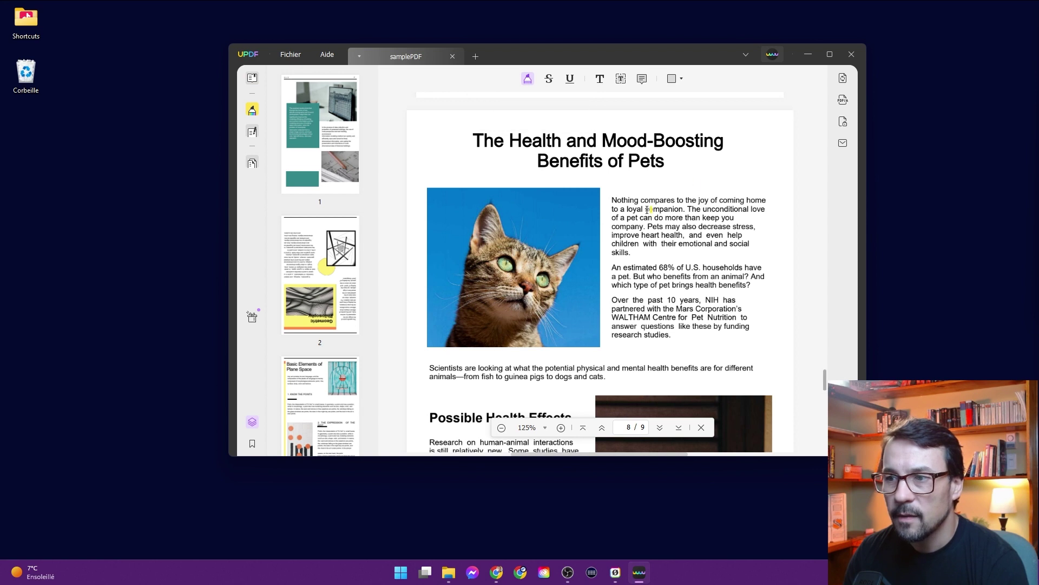
{"action": "mouse_move", "coordinate": [765, 199]}
{"action": "left_mouse_down"}
{"action": "mouse_move", "coordinate": [618, 200]}
{"action": "mouse_move", "coordinate": [697, 234]}
{"action": "mouse_move", "coordinate": [696, 245]}
{"action": "left_mouse_up"}
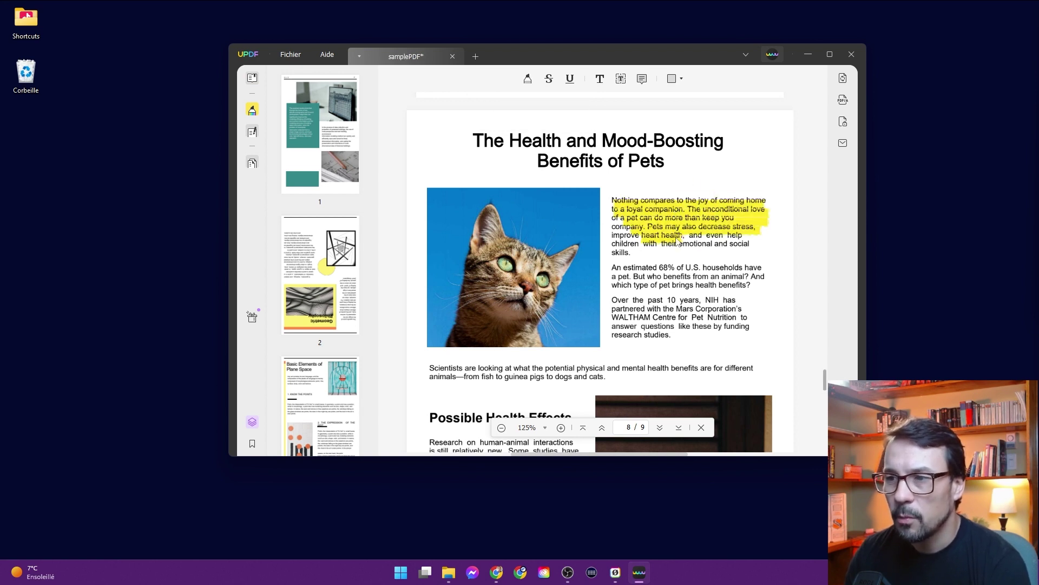
Strike through "Research on human-animal interactions is" under the Possible Health Effects heading
{"action": "left_click", "coordinate": [548, 78]}
{"action": "scroll", "coordinate": [477, 282], "scroll_direction": "down", "scroll_amount": 3}
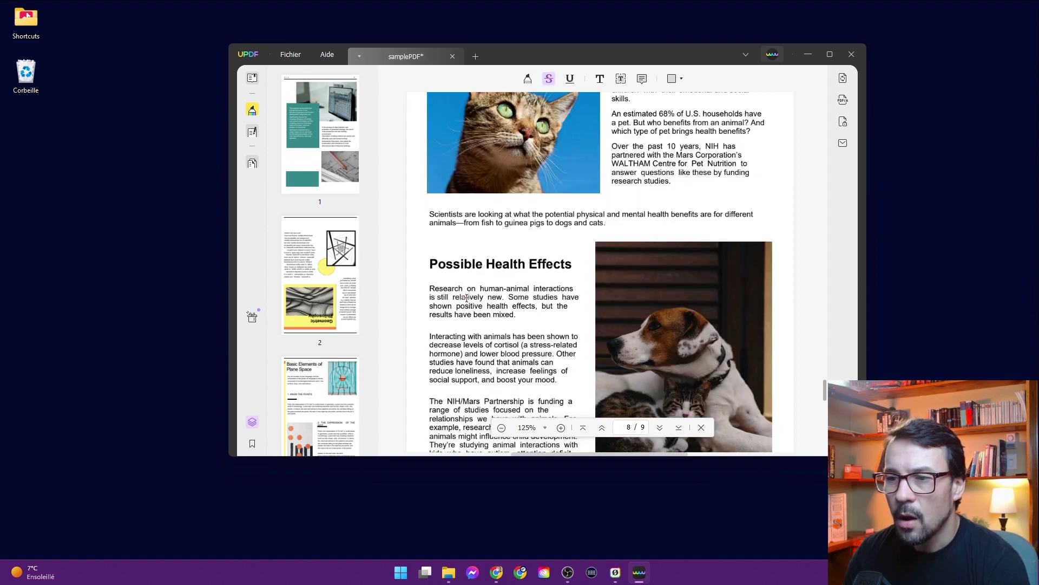
{"action": "left_click_drag", "start_coordinate": [430, 288], "coordinate": [484, 295]}
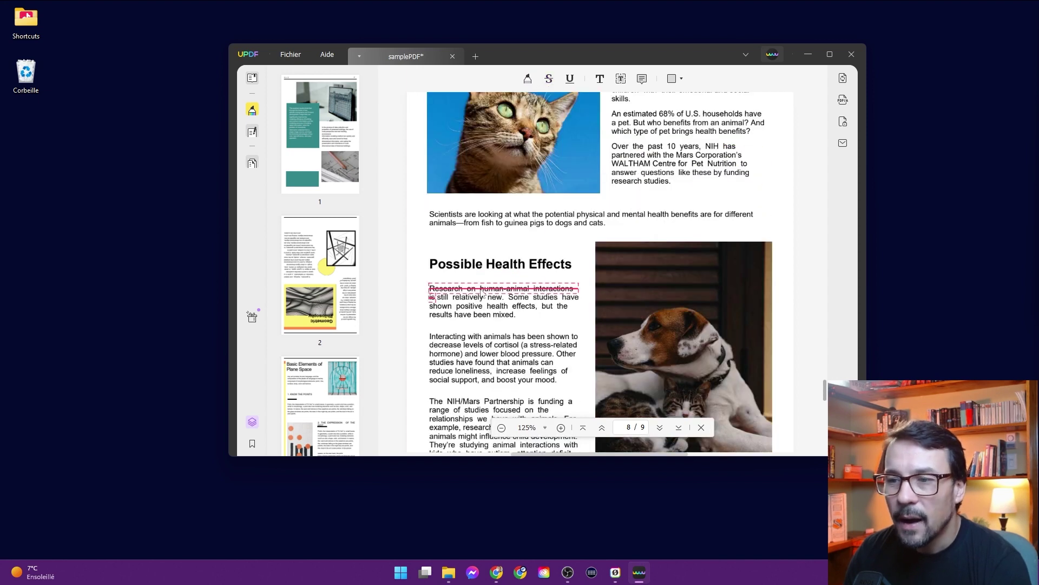
Add a text comment reading "text" just above the "Scientists are looking" paragraph on page 8
{"action": "left_click", "coordinate": [570, 79]}
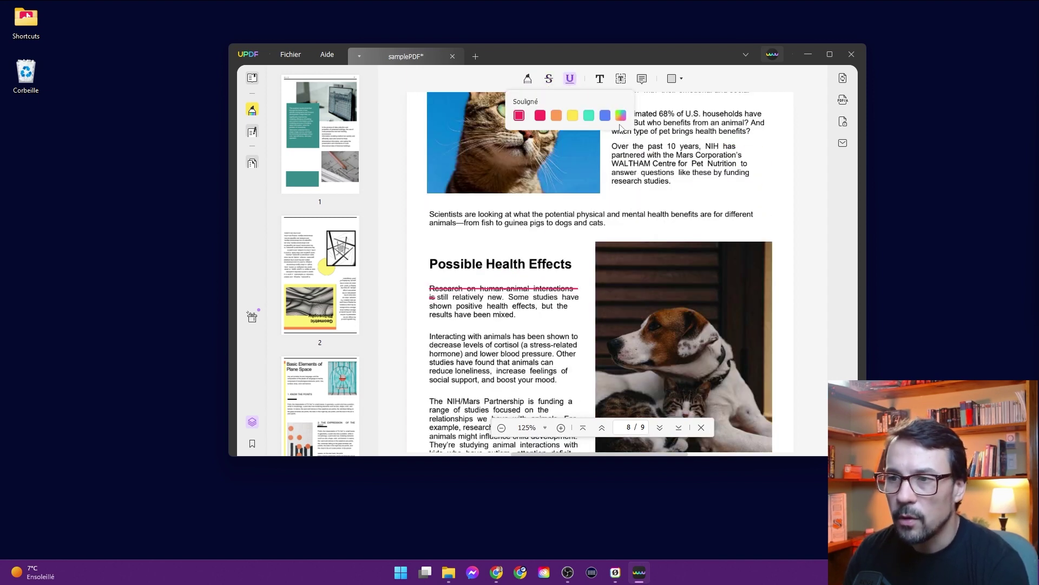
{"action": "left_click", "coordinate": [599, 79]}
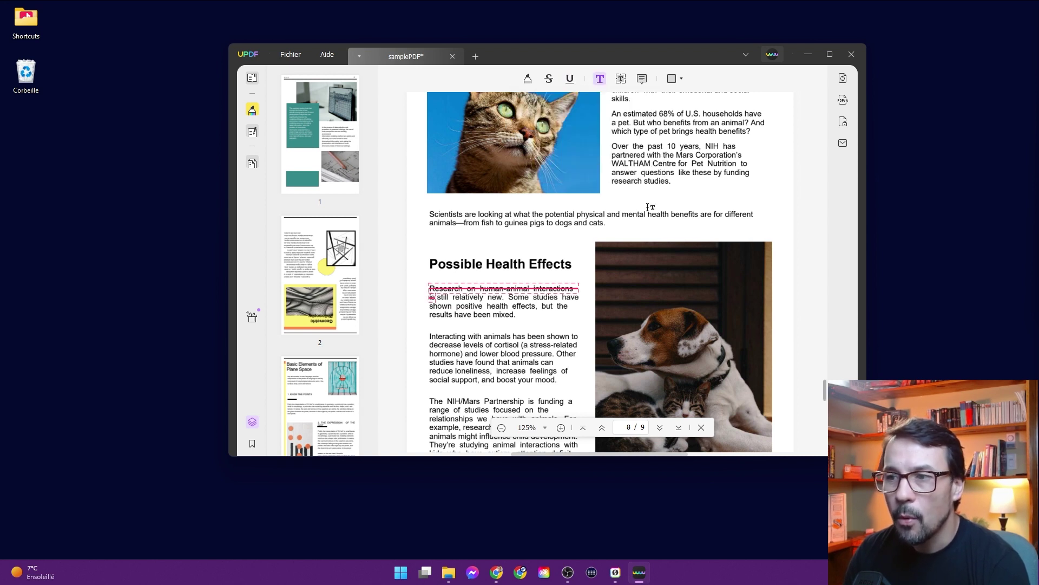
{"action": "left_click", "coordinate": [624, 201]}
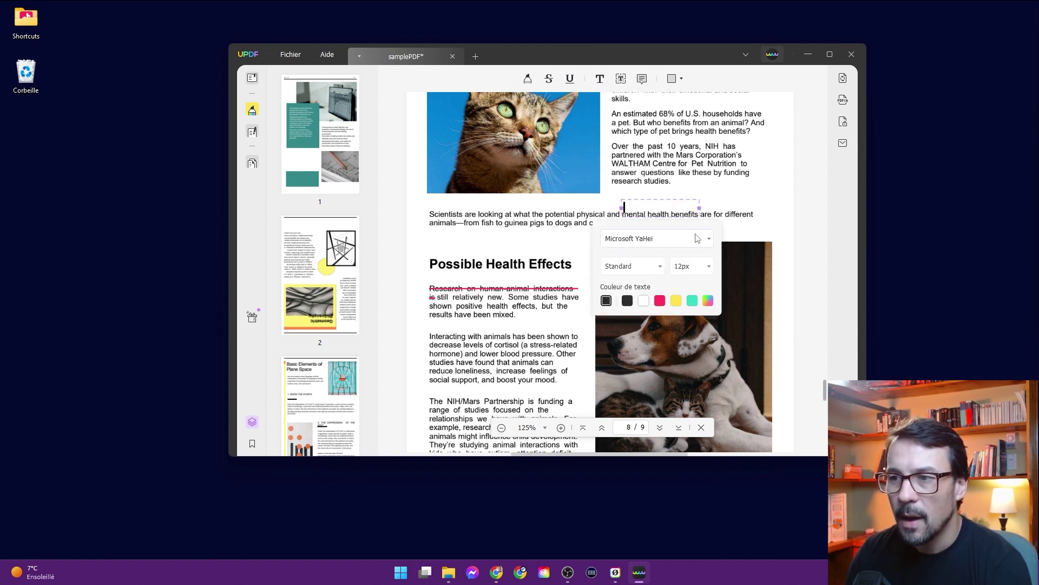
{"action": "type", "text": "TExte"}
{"action": "double_click", "coordinate": [632, 208]}
{"action": "type", "text": "text"}
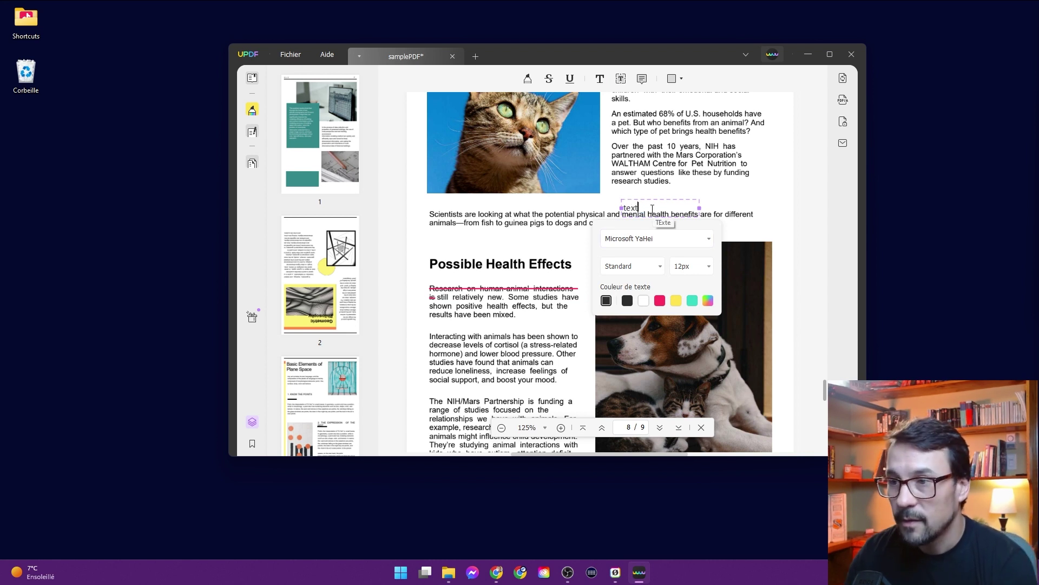
{"action": "left_click", "coordinate": [777, 179]}
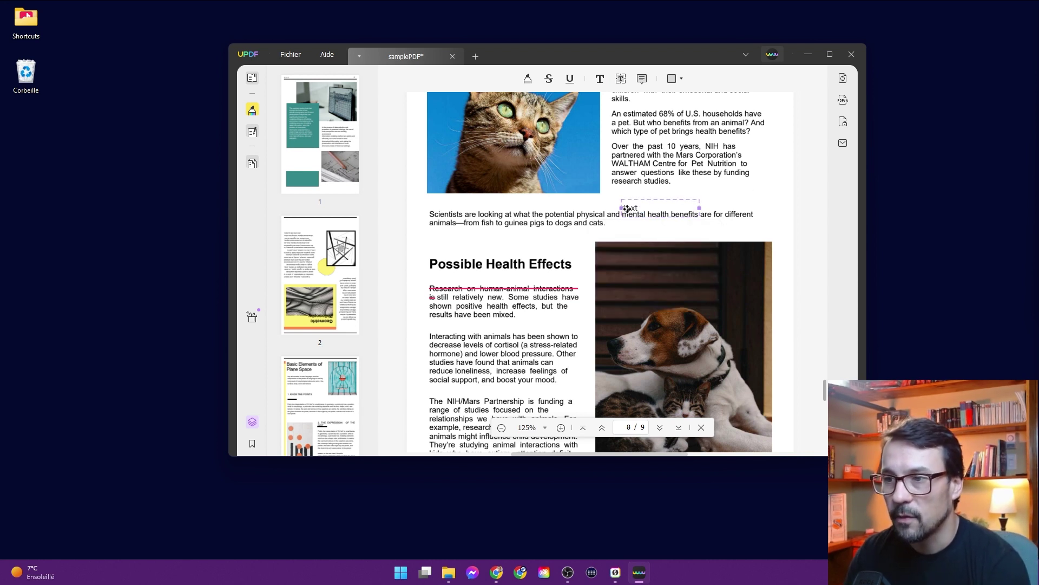
Color the "text" comment red and move it up directly beneath the "research studies." line
{"action": "left_click", "coordinate": [632, 207]}
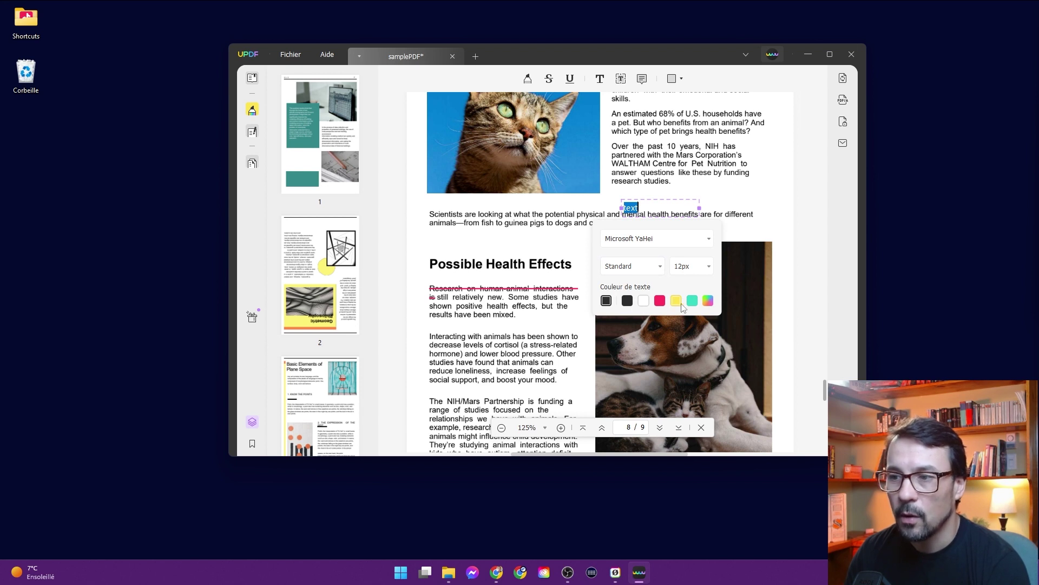
{"action": "left_click", "coordinate": [659, 301]}
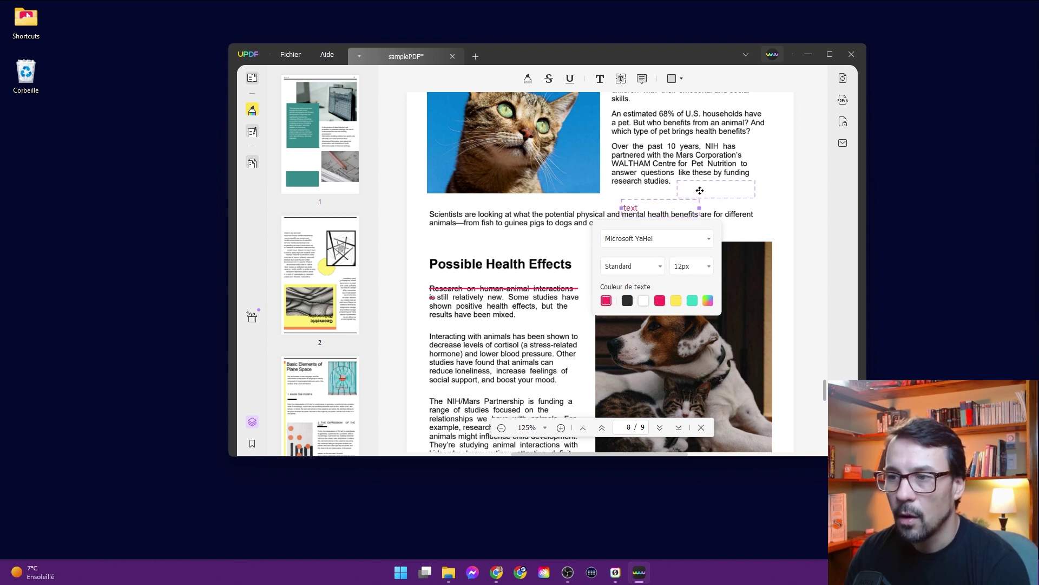
{"action": "left_click", "coordinate": [725, 186]}
{"action": "left_click_drag", "start_coordinate": [644, 206], "coordinate": [639, 193]}
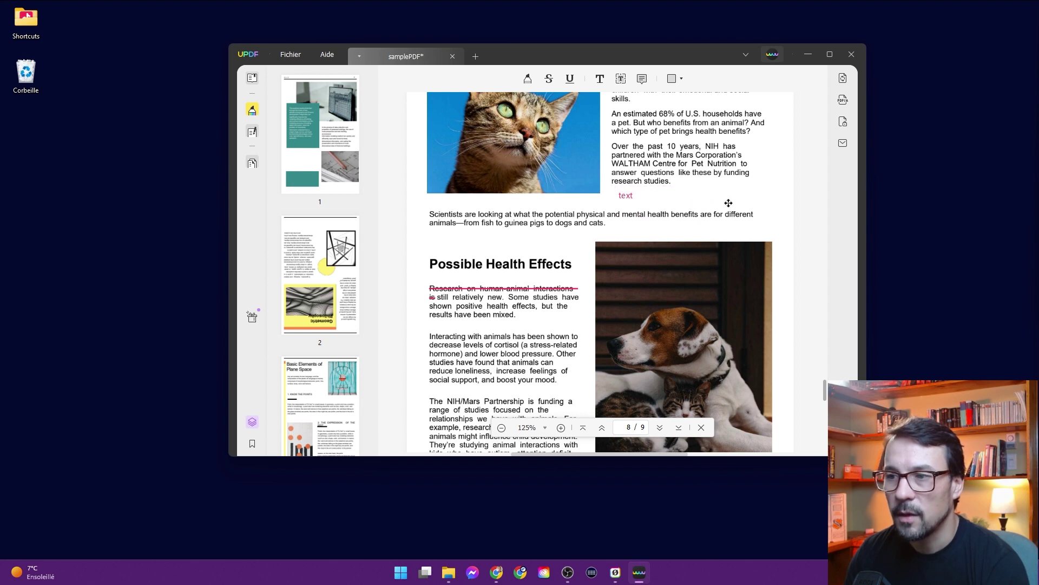
{"action": "scroll", "coordinate": [493, 213], "scroll_direction": "up", "scroll_amount": 4}
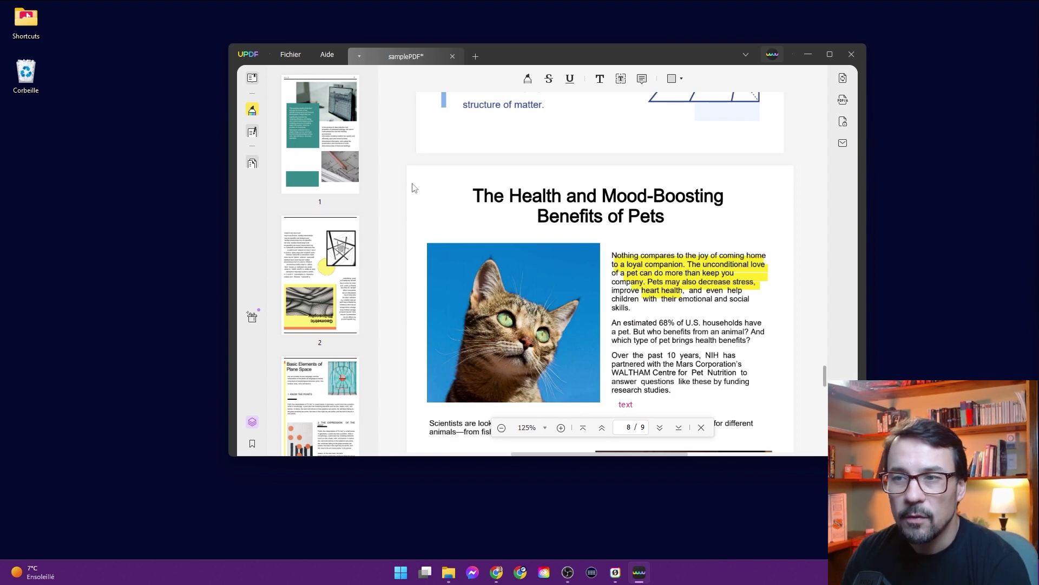
Place a sticky note on page 8's title and delete it
{"action": "left_click", "coordinate": [642, 78]}
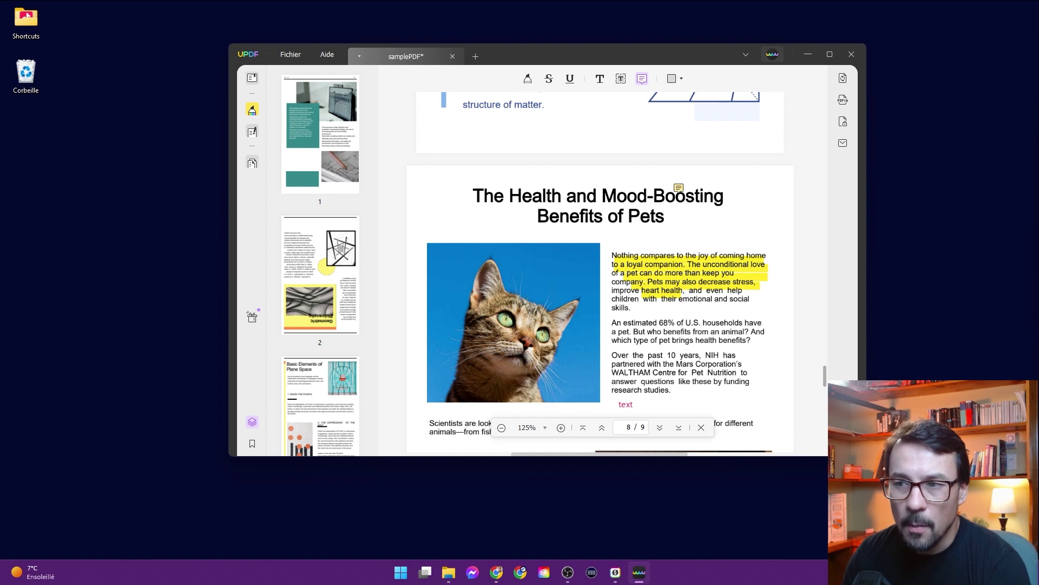
{"action": "left_click", "coordinate": [677, 186]}
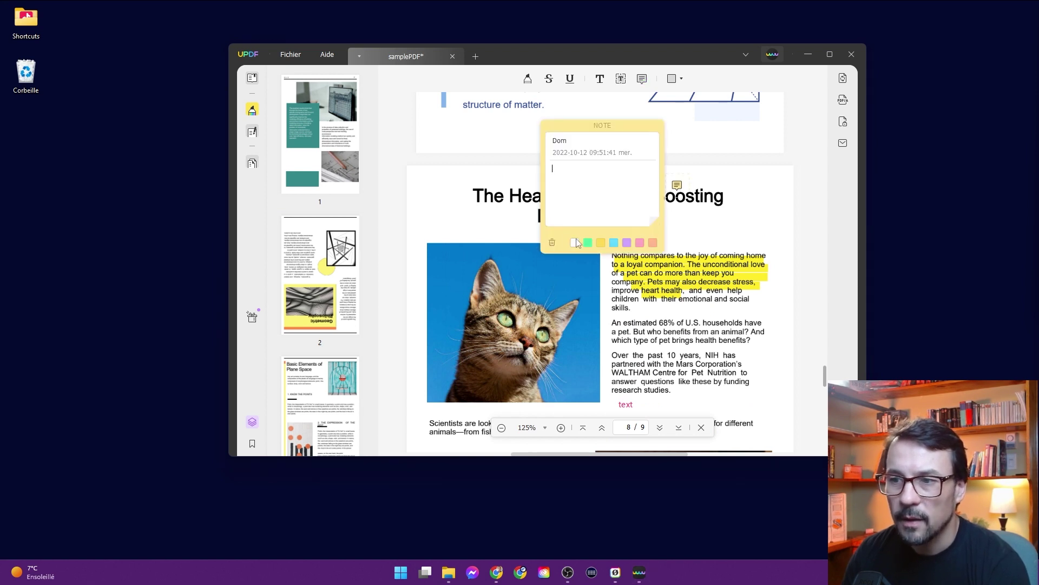
{"action": "left_click", "coordinate": [553, 244]}
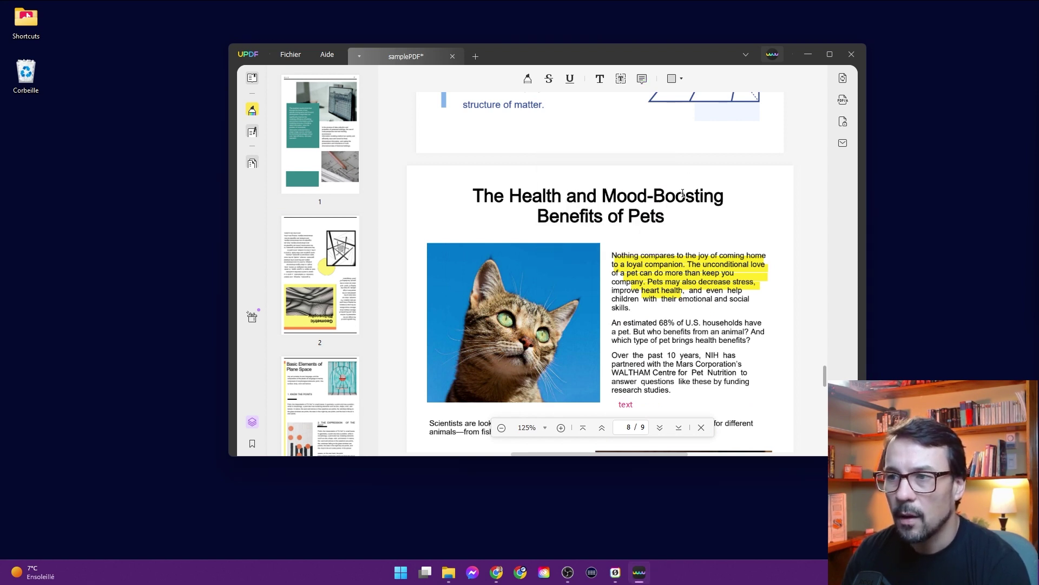
Draw a circle over the paragraphs beside the cat photo and delete it
{"action": "left_click", "coordinate": [673, 78]}
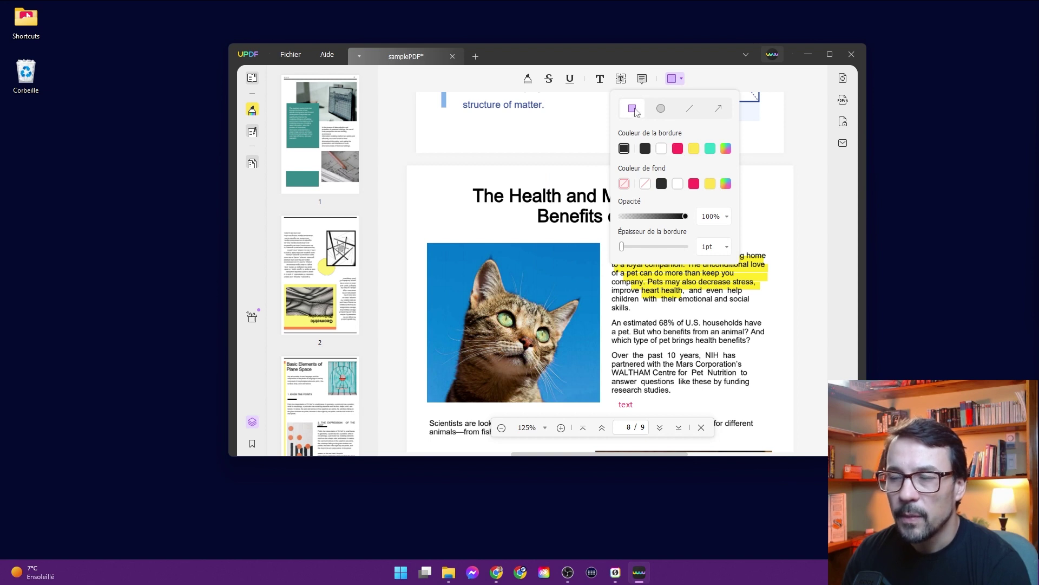
{"action": "left_click", "coordinate": [661, 109]}
{"action": "left_click_drag", "start_coordinate": [653, 288], "coordinate": [723, 350]}
{"action": "scroll", "coordinate": [696, 331], "scroll_direction": "down", "scroll_amount": 1}
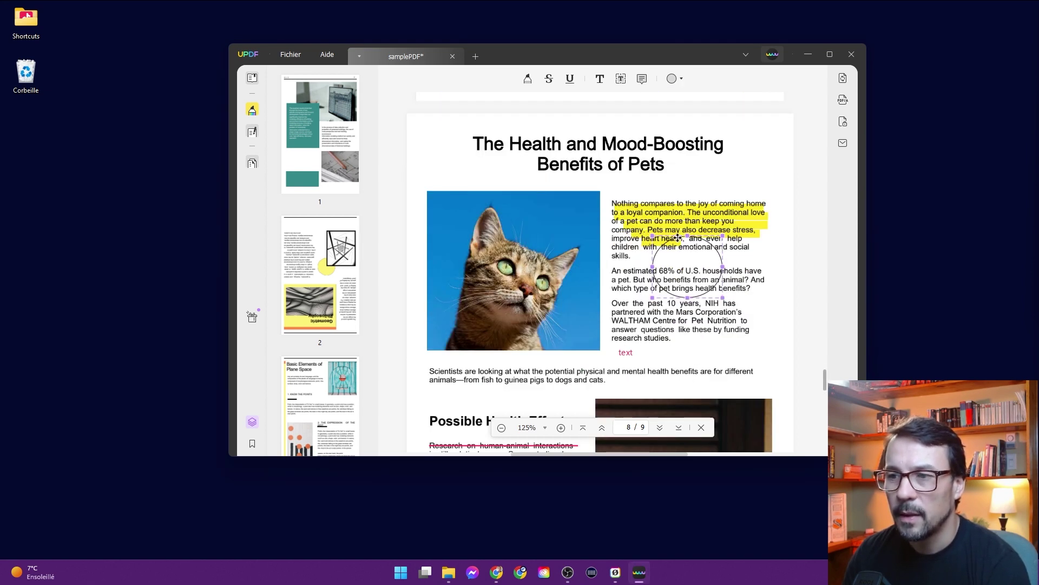
{"action": "key", "text": "Delete"}
Undo all the annotations made on page 8, including the highlight, strikethrough and text comment
{"action": "key", "text": "ctrl+z"}
{"action": "key", "text": "ctrl+z"}
{"action": "key", "text": "ctrl+z"}
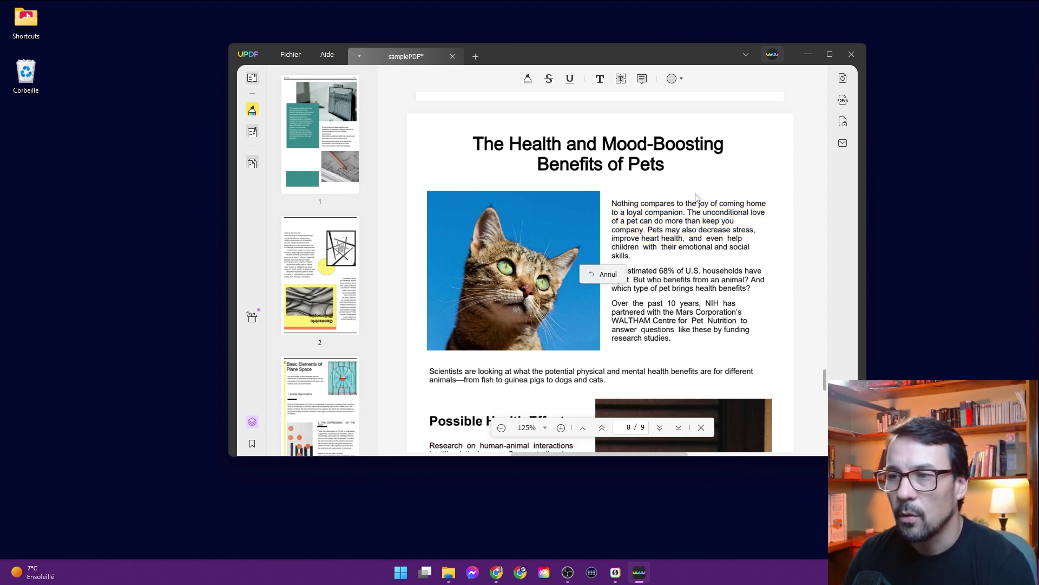
Switch the document to text editing mode and display the "Through this experiment, Newton" paragraph on page 7
{"action": "scroll", "coordinate": [674, 163], "scroll_direction": "up", "scroll_amount": 3}
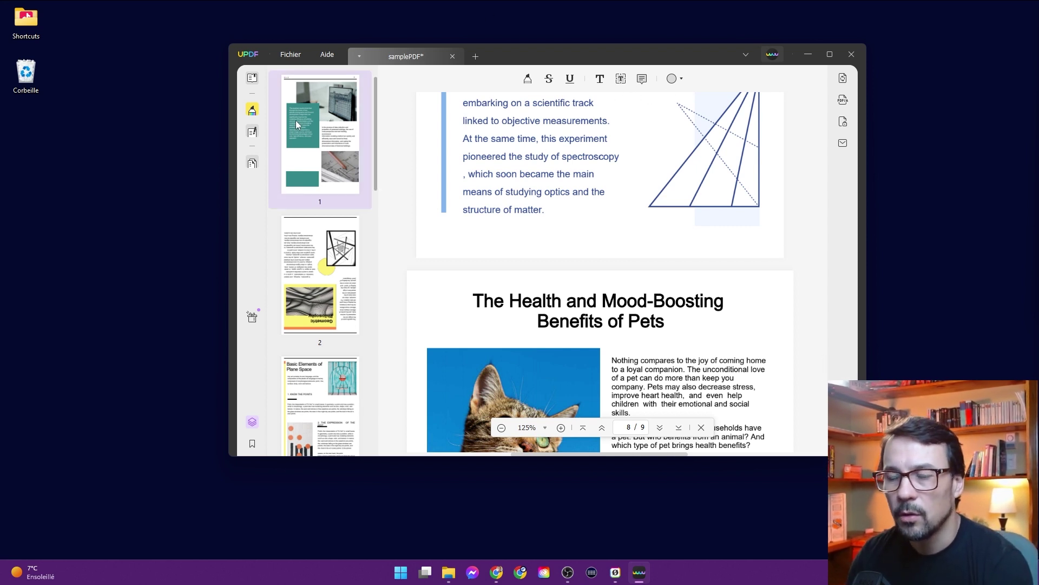
{"action": "scroll", "coordinate": [387, 160], "scroll_direction": "up", "scroll_amount": 3}
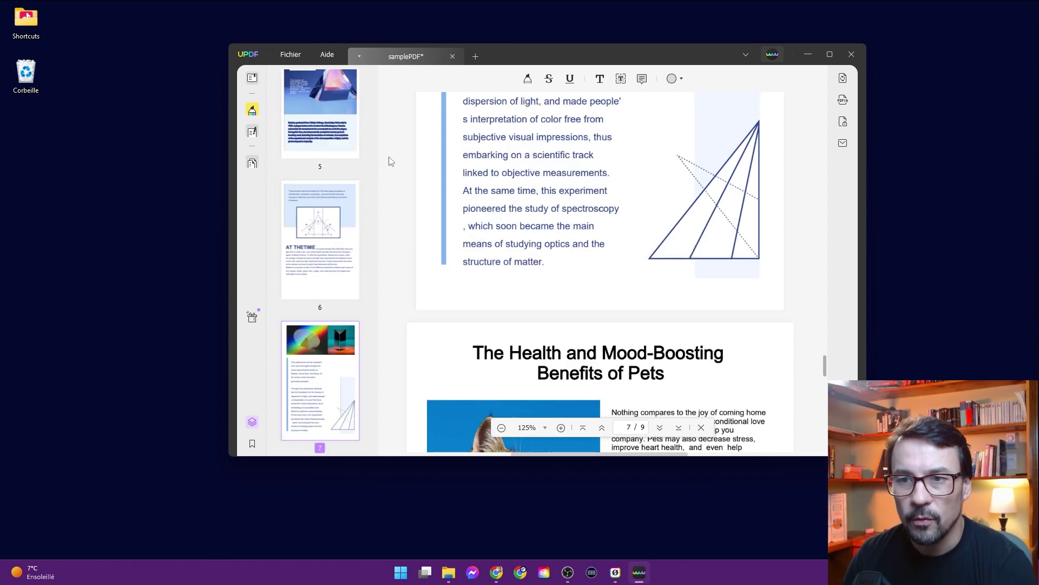
{"action": "left_click", "coordinate": [252, 132]}
{"action": "scroll", "coordinate": [609, 118], "scroll_direction": "up", "scroll_amount": 5}
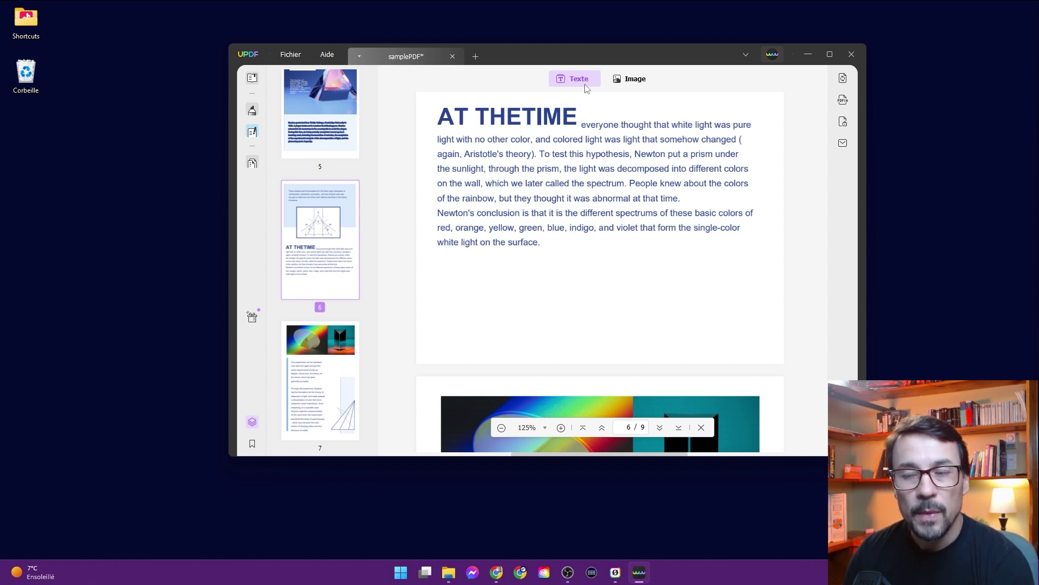
{"action": "scroll", "coordinate": [556, 291], "scroll_direction": "down", "scroll_amount": 3}
{"action": "scroll", "coordinate": [556, 291], "scroll_direction": "down", "scroll_amount": 5}
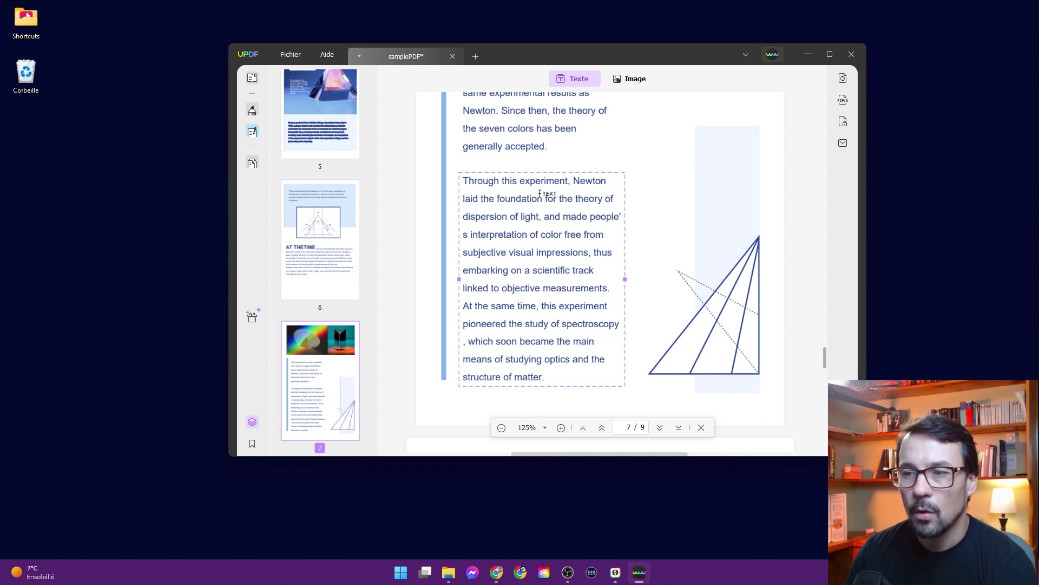
Replace the word "visual" with "texte" in the "Through this experiment, Newton" paragraph on page 7
{"action": "left_click", "coordinate": [512, 252]}
{"action": "left_click_drag", "start_coordinate": [533, 253], "coordinate": [510, 257]}
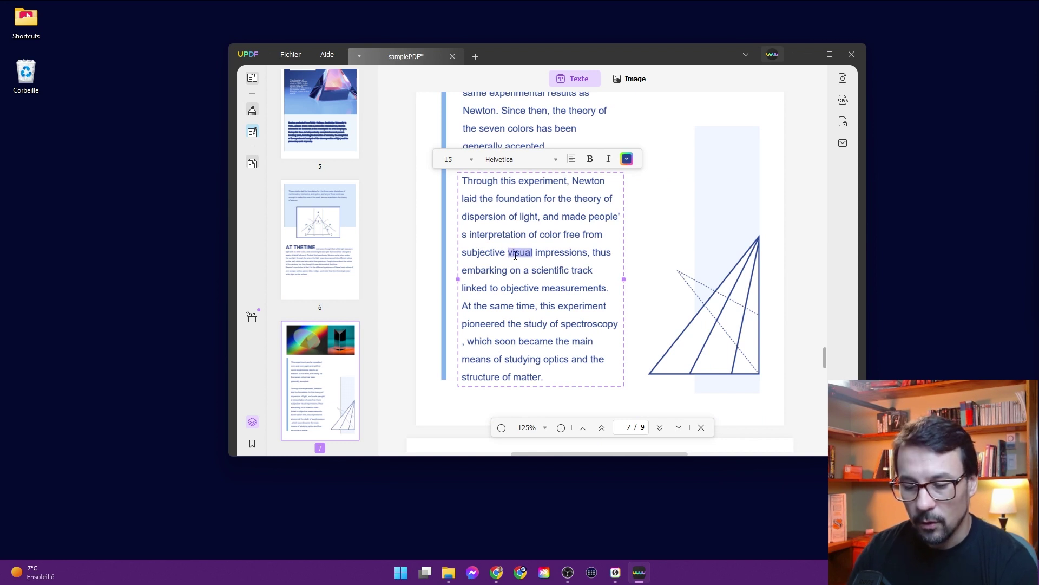
{"action": "type", "text": "texte"}
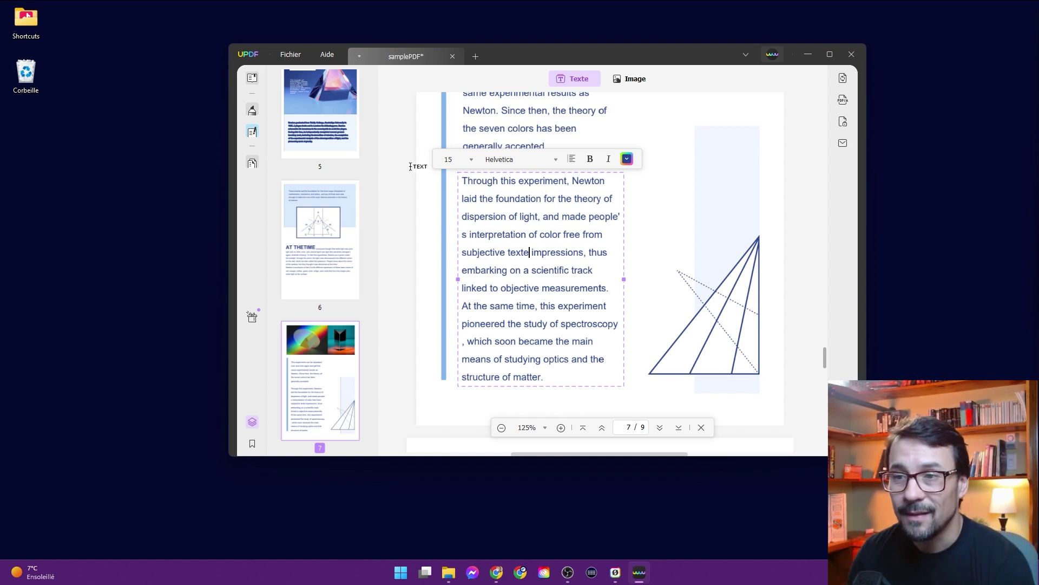
Switch to image editing and move the triangle diagram on page 7 upward, shrinking it proportionally beside the Newton paragraph
{"action": "left_click", "coordinate": [631, 79]}
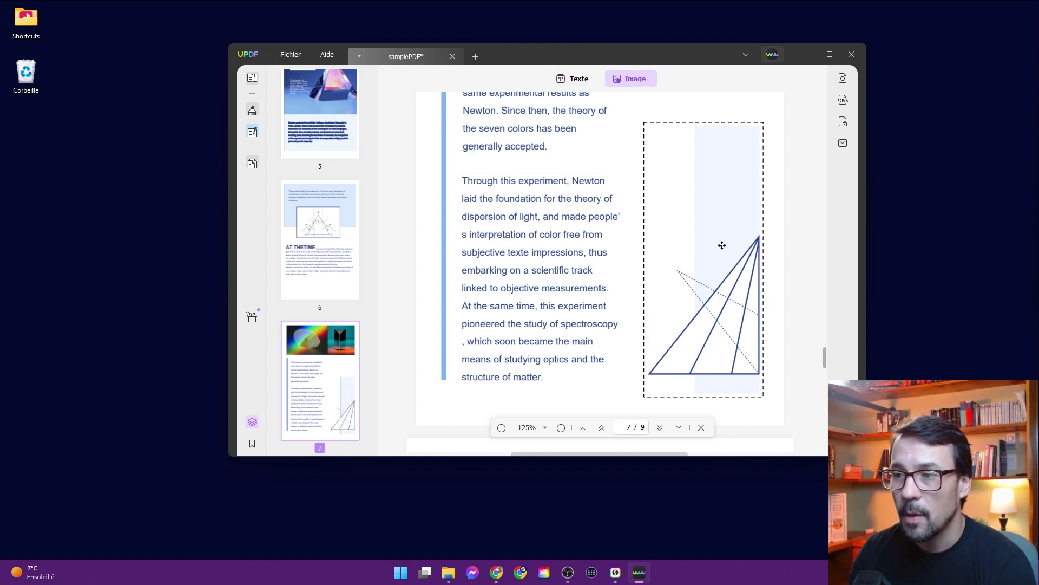
{"action": "left_click_drag", "start_coordinate": [716, 263], "coordinate": [719, 237]}
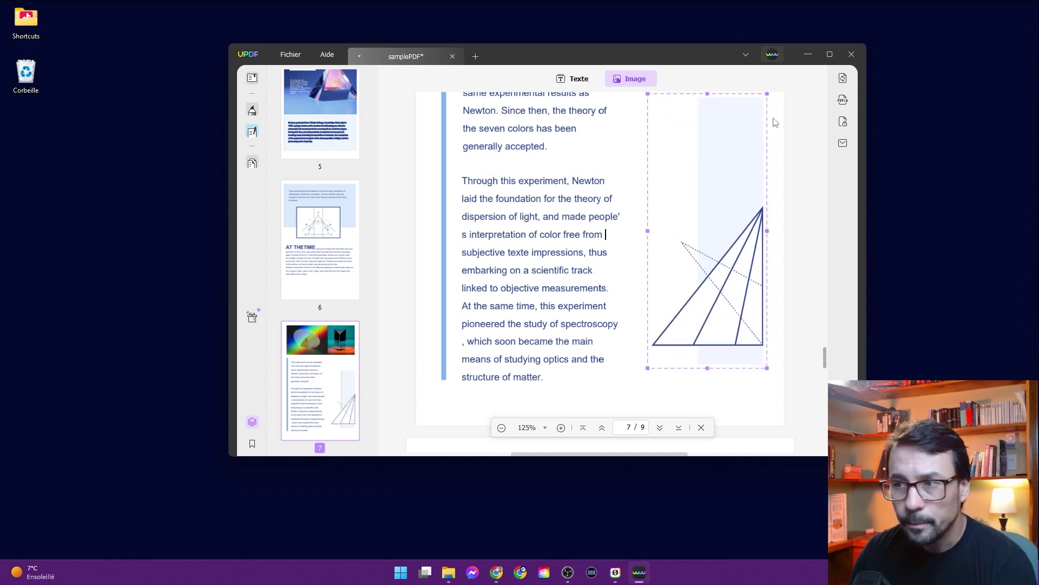
{"action": "left_click_drag", "start_coordinate": [767, 93], "coordinate": [739, 157]}
{"action": "left_click_drag", "start_coordinate": [712, 246], "coordinate": [703, 223]}
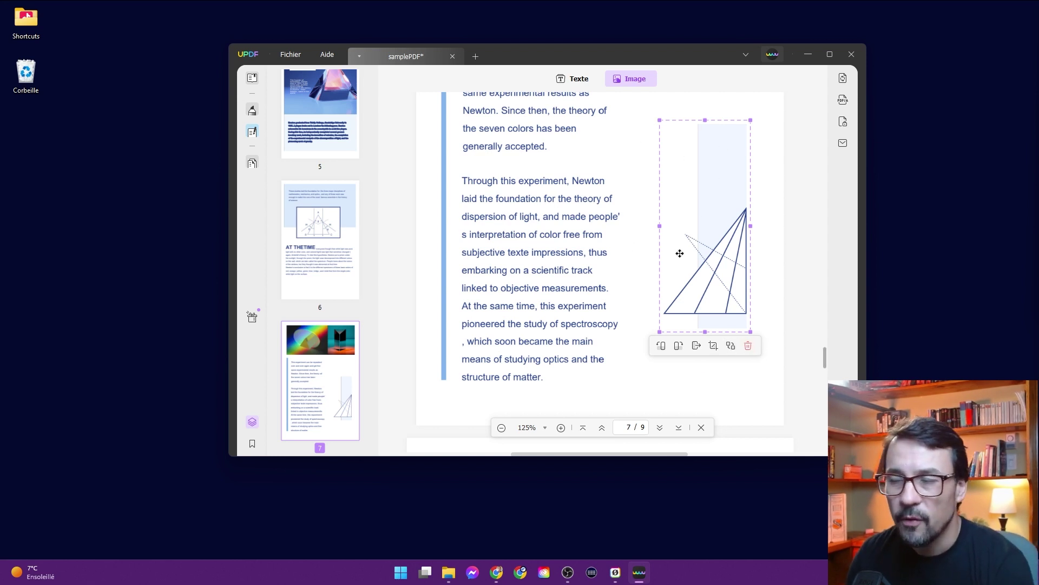
Open the file chooser for adding a new image on page 7 and cancel it without choosing a file
{"action": "double_click", "coordinate": [689, 203]}
{"action": "left_click", "coordinate": [736, 51]}
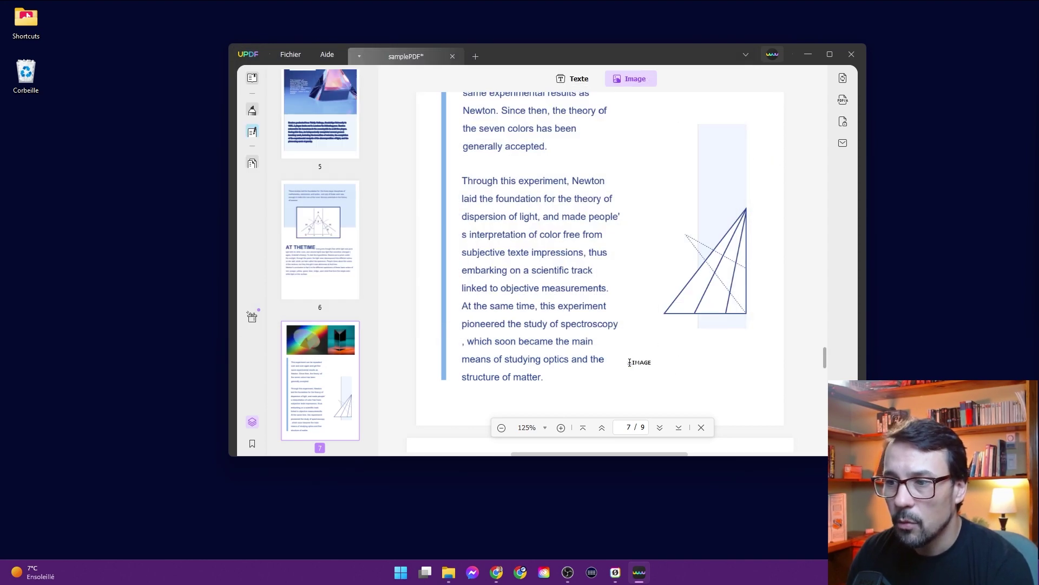
{"action": "left_click", "coordinate": [630, 362]}
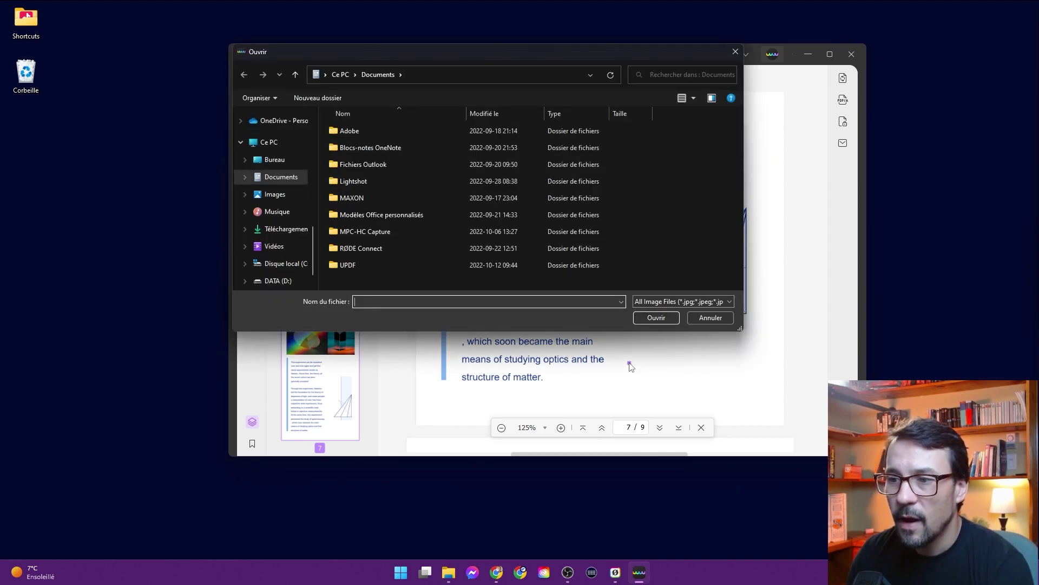
{"action": "left_click", "coordinate": [736, 52]}
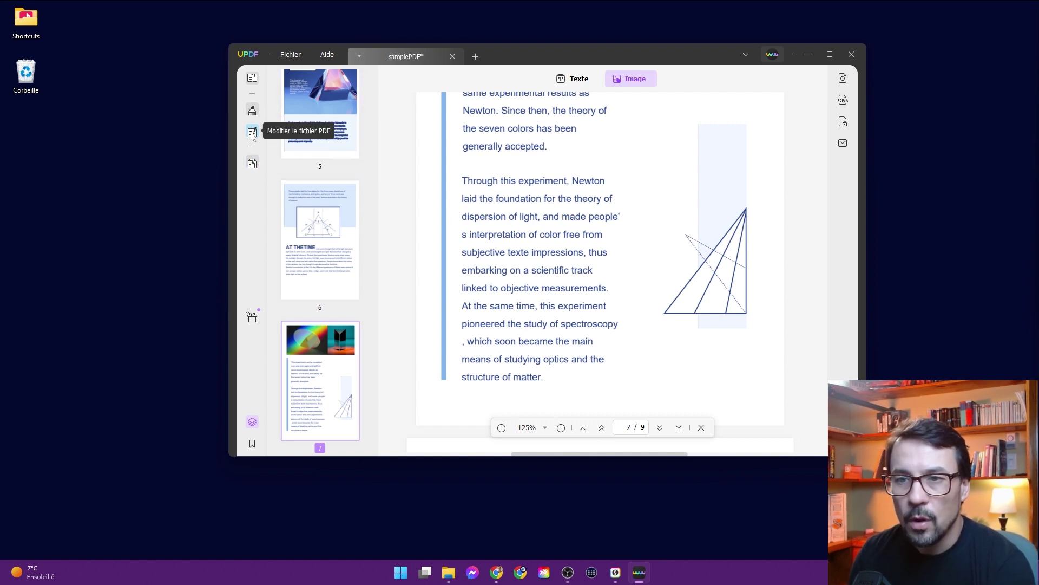
In the page organizer, view the extraction dialog for page 4 and the document split options, cancelling both
{"action": "left_click", "coordinate": [253, 164]}
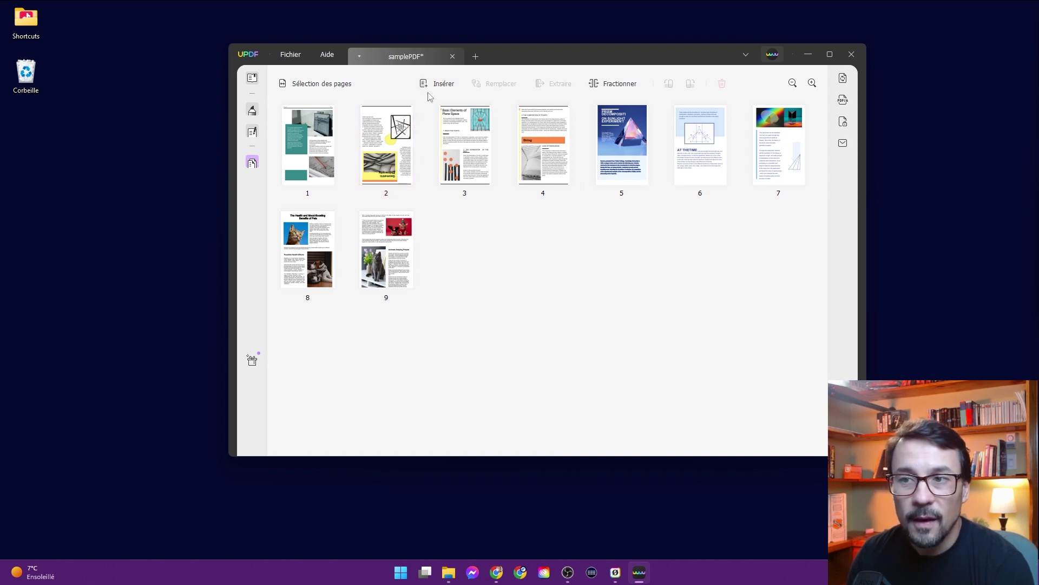
{"action": "left_click", "coordinate": [415, 133]}
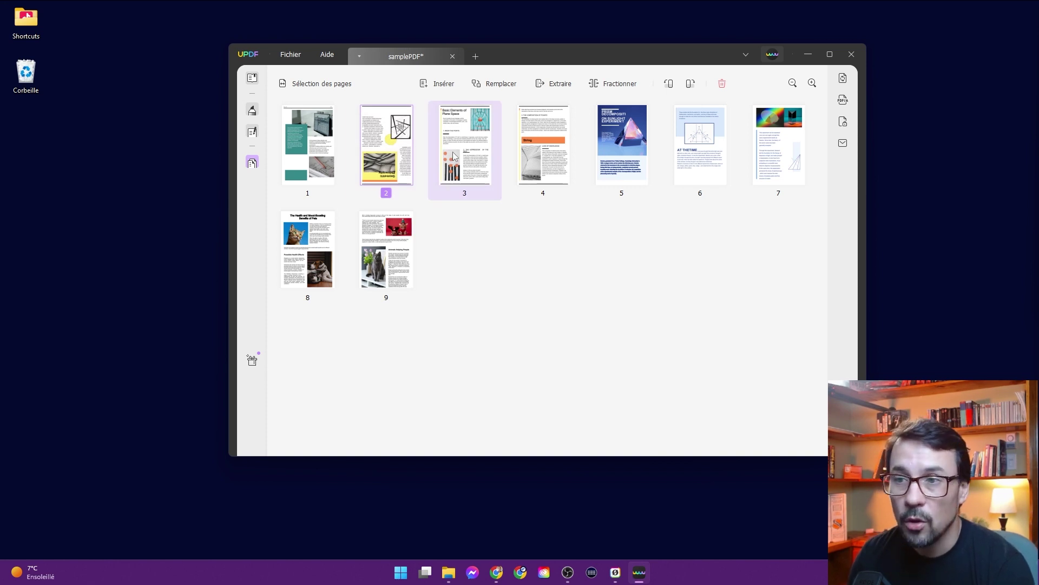
{"action": "left_click", "coordinate": [482, 142]}
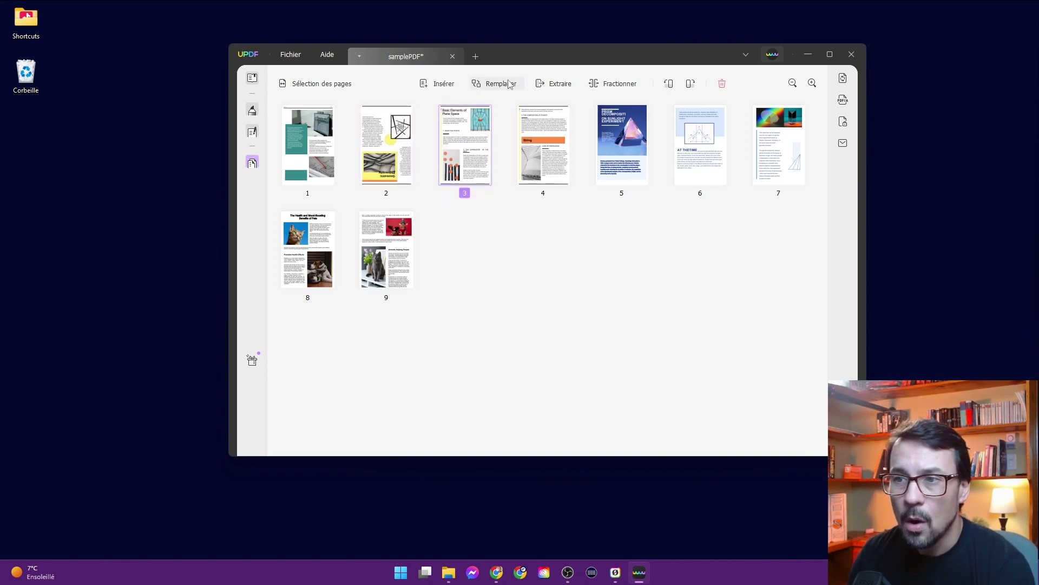
{"action": "left_click", "coordinate": [510, 122]}
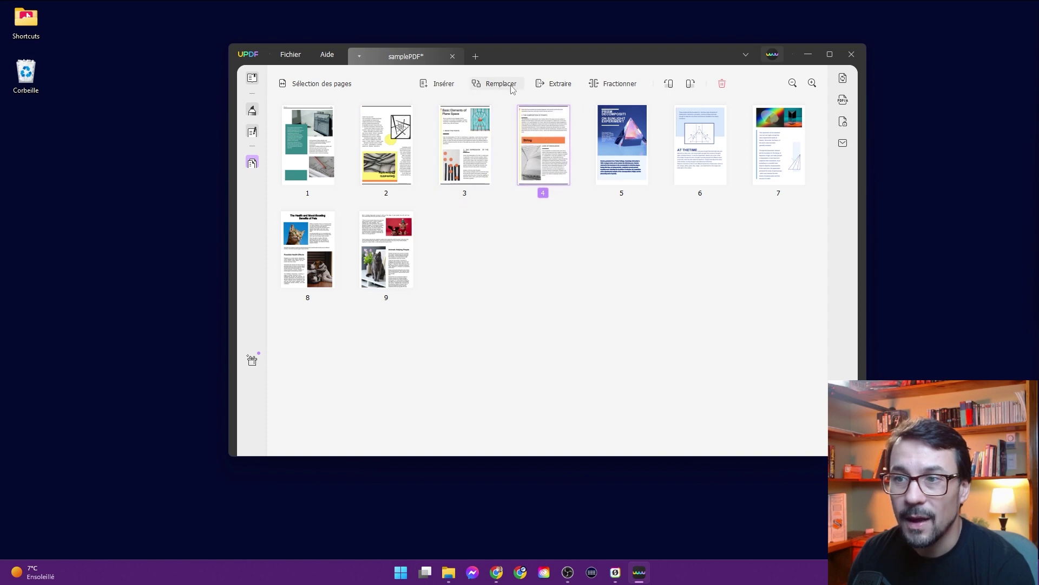
{"action": "left_click", "coordinate": [553, 86]}
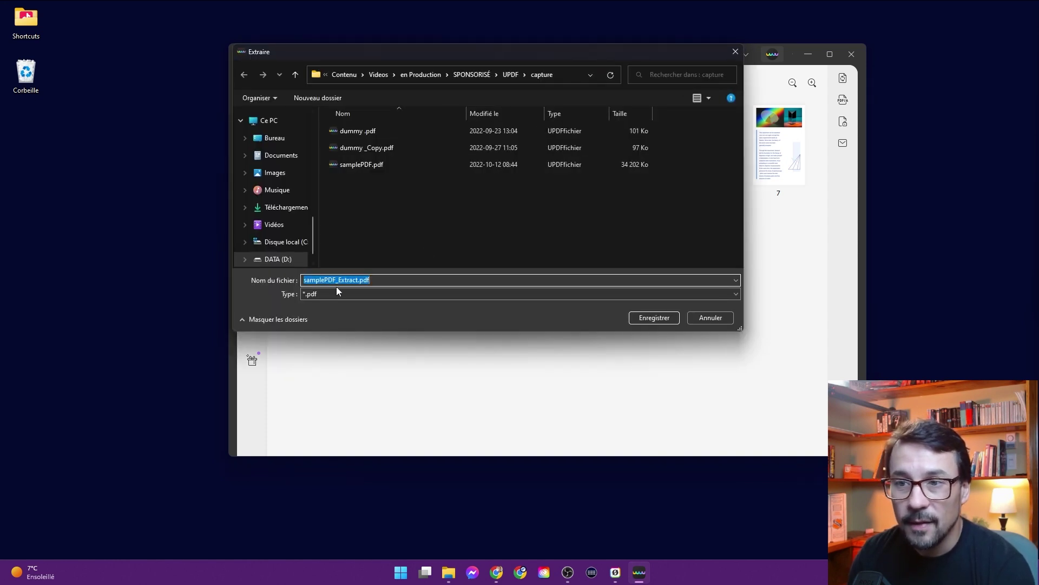
{"action": "left_click_drag", "start_coordinate": [554, 57], "coordinate": [540, 128]}
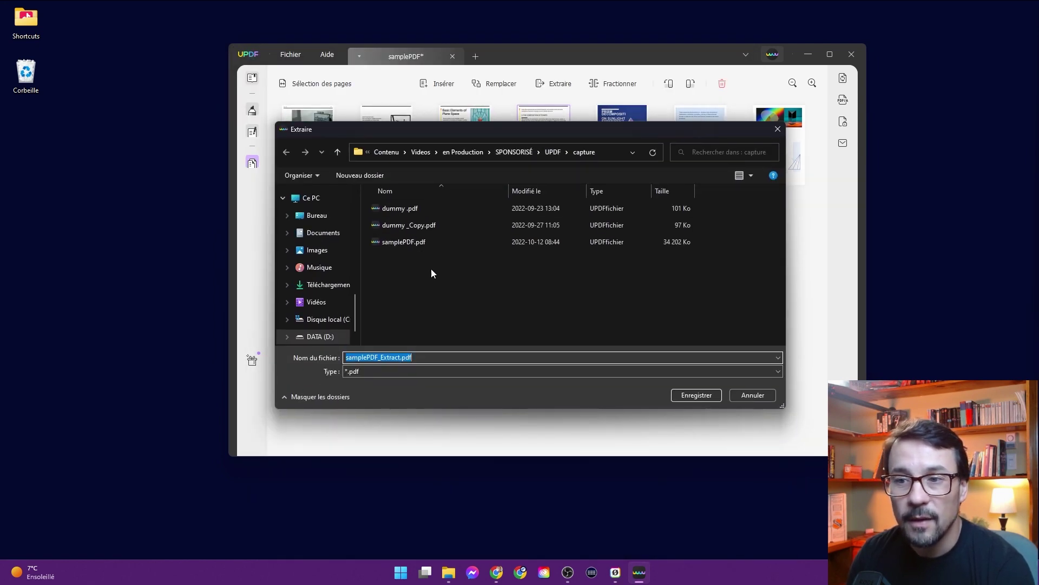
{"action": "left_click", "coordinate": [778, 129]}
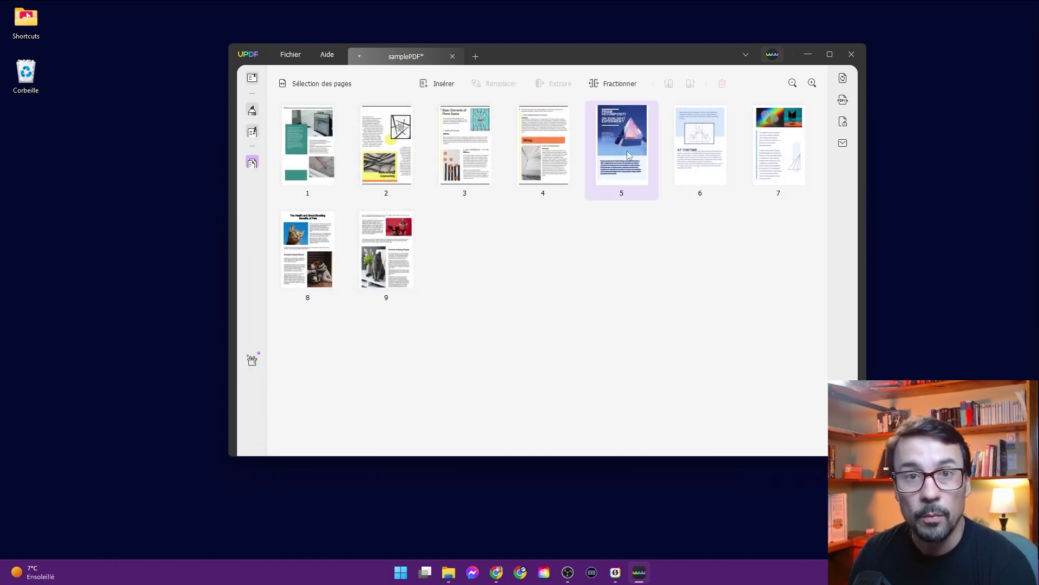
{"action": "left_click", "coordinate": [620, 84]}
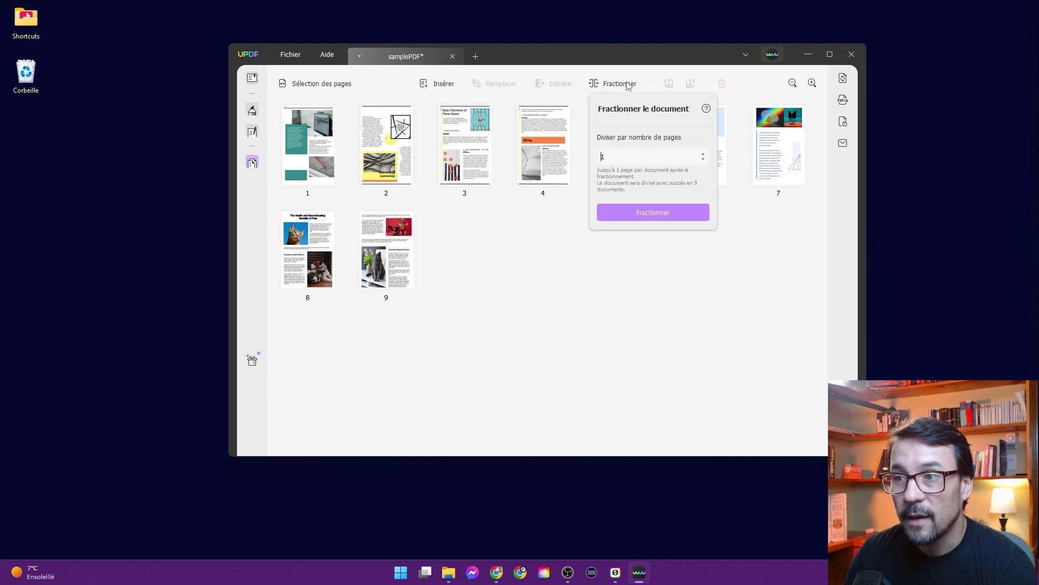
{"action": "left_click", "coordinate": [617, 142]}
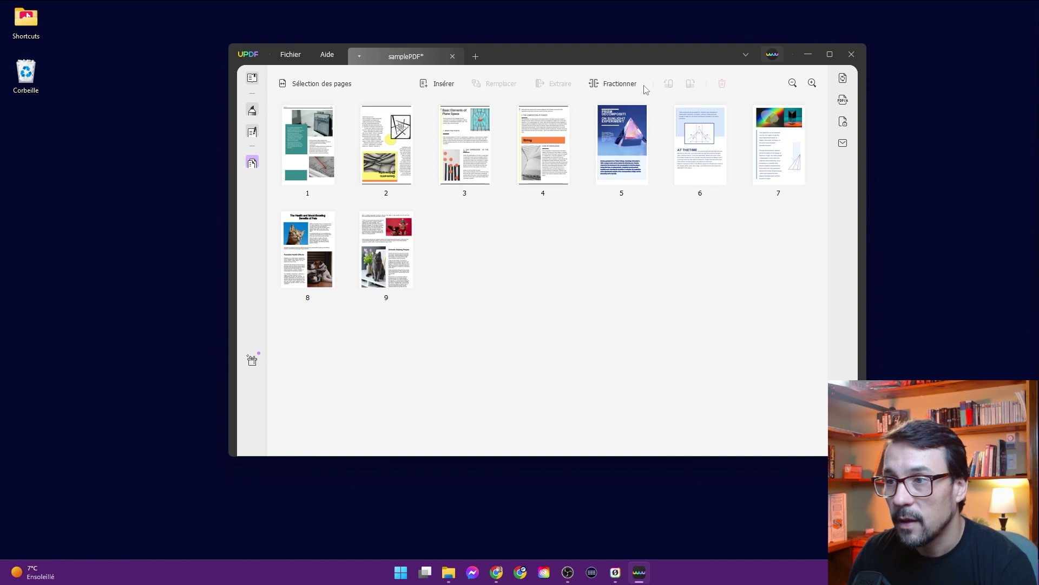
Rotate page 5 in quarter turns through one full revolution
{"action": "left_click", "coordinate": [617, 141]}
{"action": "left_click", "coordinate": [669, 88]}
{"action": "left_click", "coordinate": [669, 88]}
{"action": "left_click", "coordinate": [669, 88]}
{"action": "left_click", "coordinate": [670, 88]}
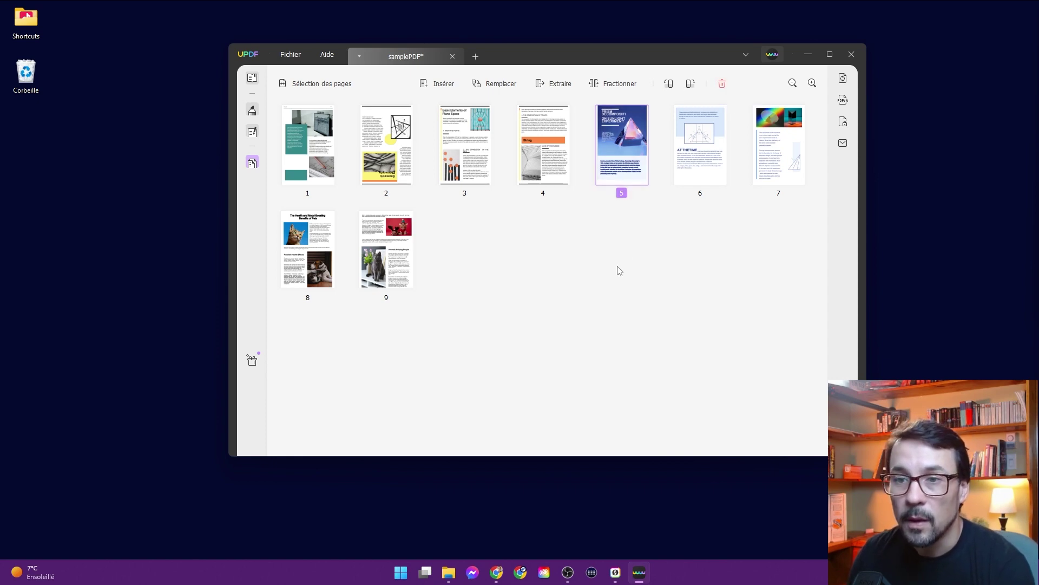
Leave the page organizer and browse back through the document from page 7 to page 1 in reading mode
{"action": "key", "text": "Escape"}
{"action": "scroll", "coordinate": [680, 246], "scroll_direction": "up", "scroll_amount": 1}
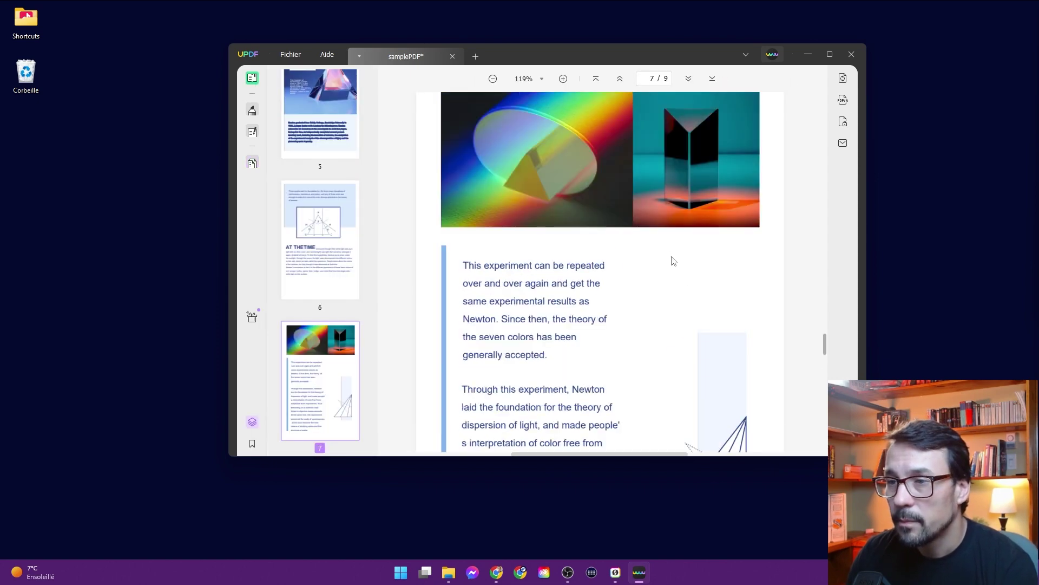
{"action": "scroll", "coordinate": [674, 260], "scroll_direction": "up", "scroll_amount": 20}
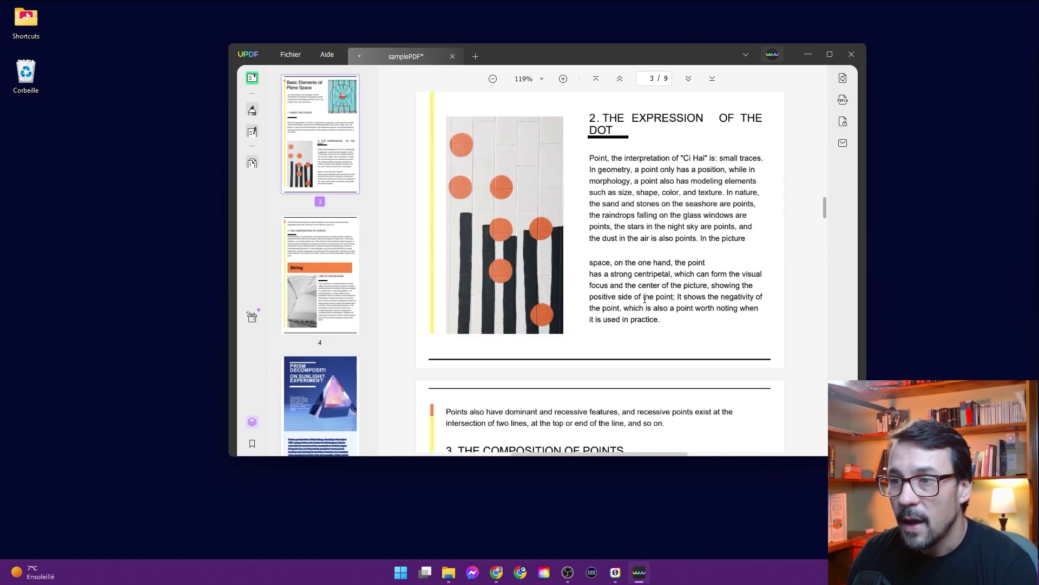
{"action": "scroll", "coordinate": [671, 305], "scroll_direction": "up", "scroll_amount": 12}
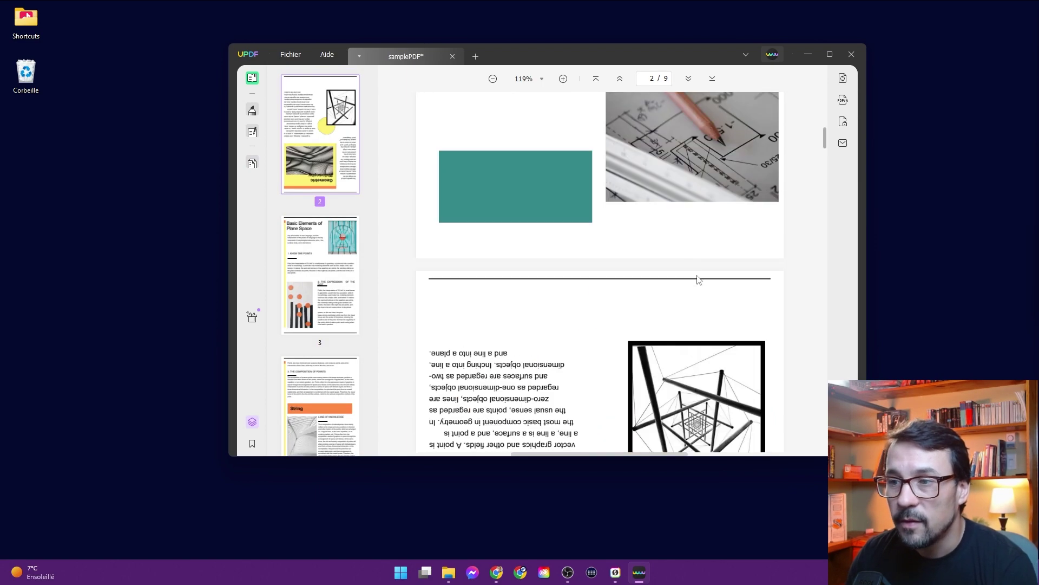
{"action": "scroll", "coordinate": [709, 289], "scroll_direction": "up", "scroll_amount": 8}
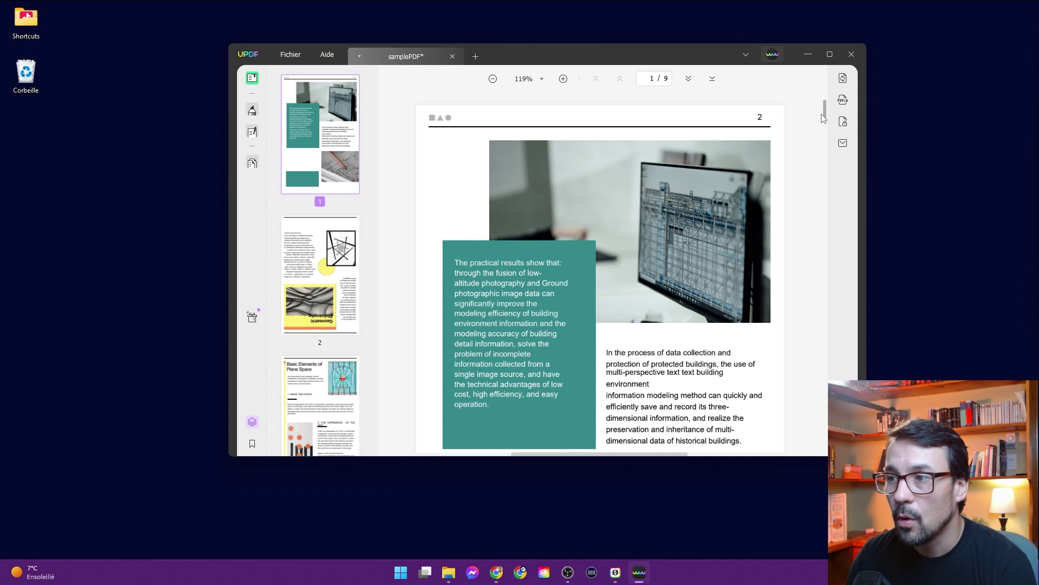
Examine the available file commands and the PDF export formats without exporting the document
{"action": "left_click", "coordinate": [293, 59]}
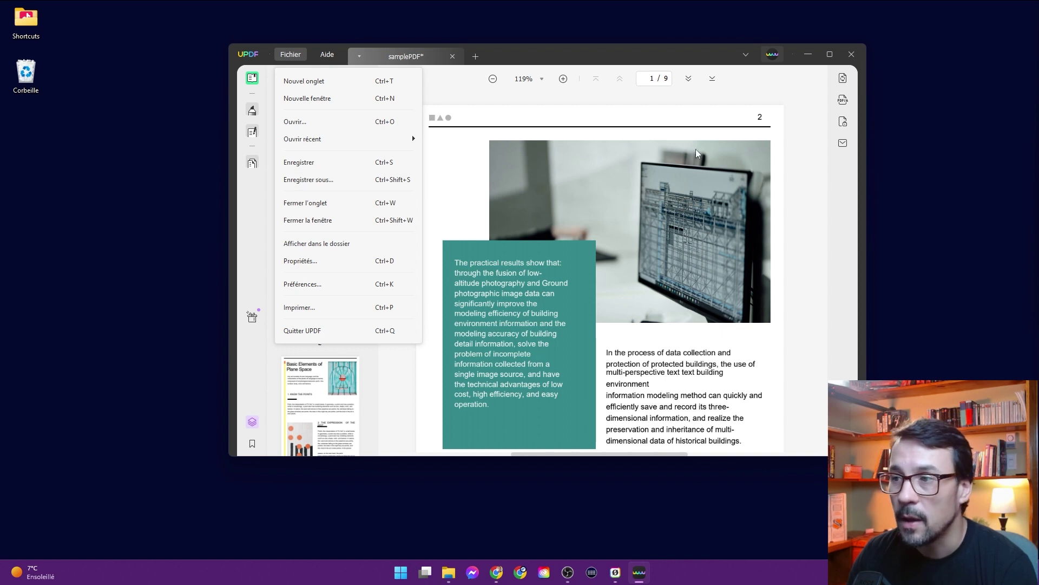
{"action": "left_click", "coordinate": [801, 153]}
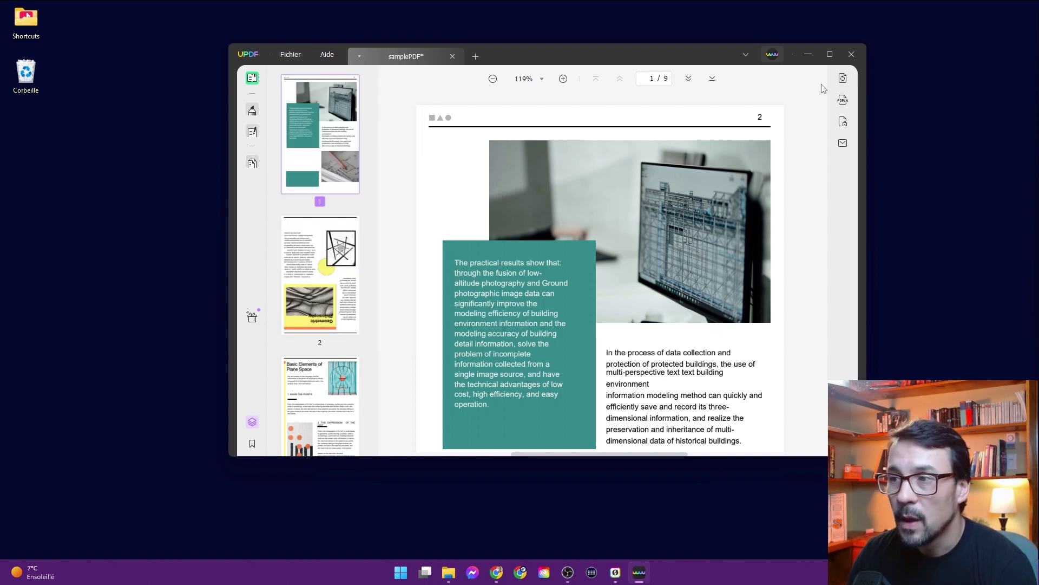
{"action": "left_click", "coordinate": [843, 79]}
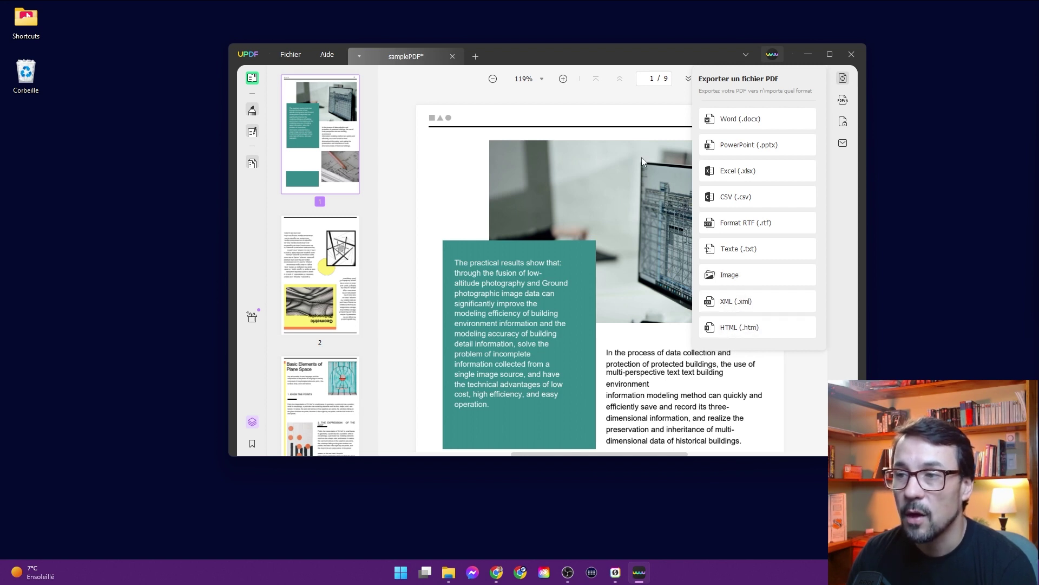
{"action": "left_click", "coordinate": [629, 104]}
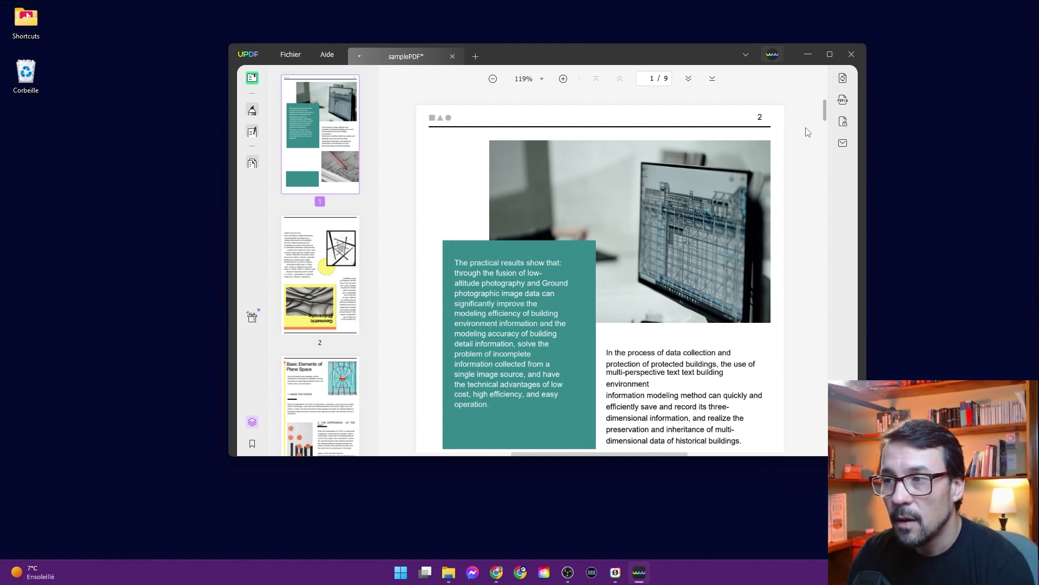
Show the document's password protection options
{"action": "left_click", "coordinate": [843, 123]}
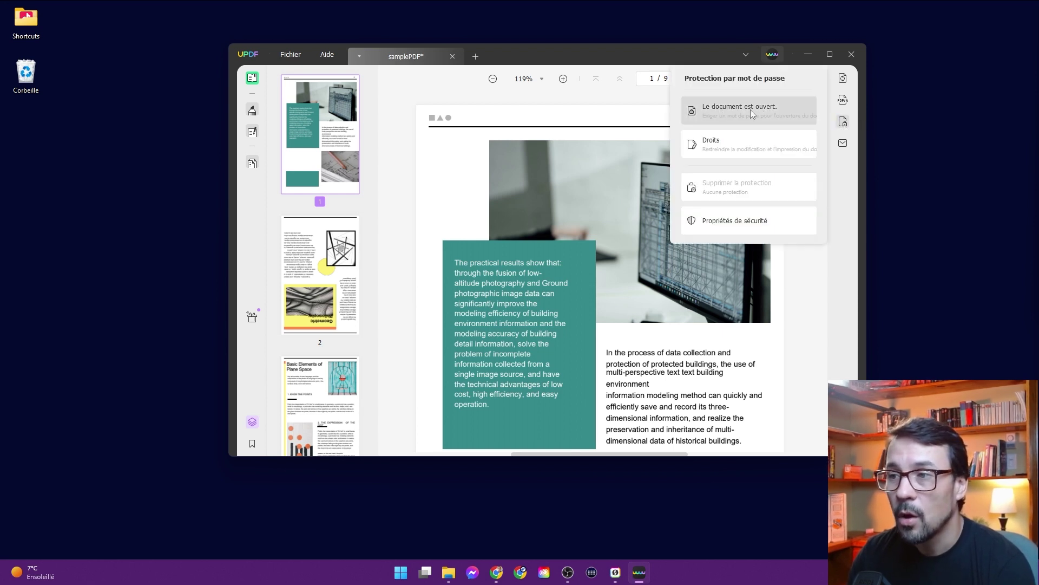